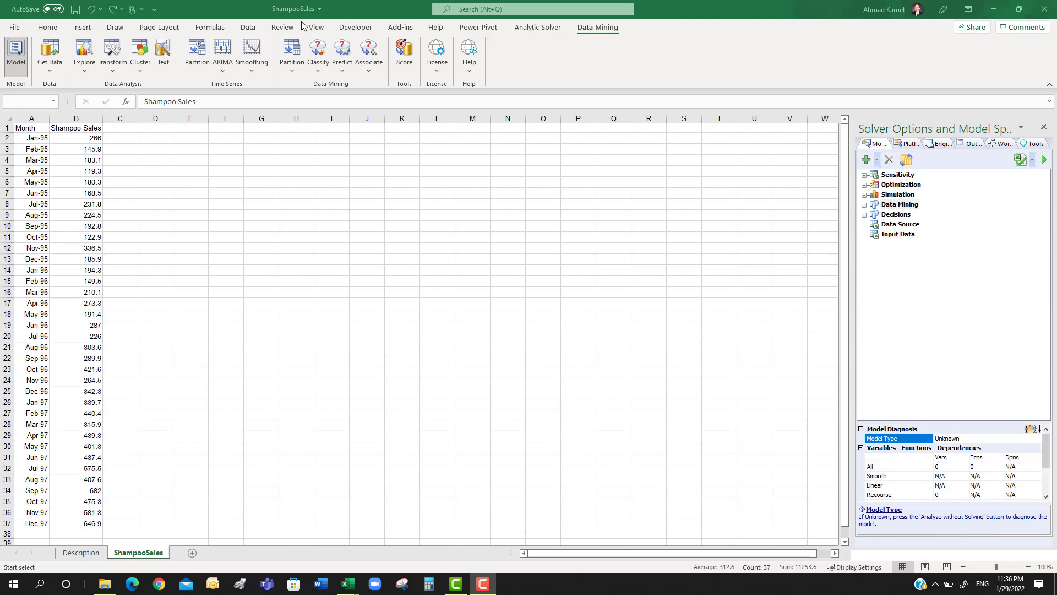
Select the Month and Shampoo Sales data in A1:B37 and start a line chart of it in the Chart Wizard
click(48, 503)
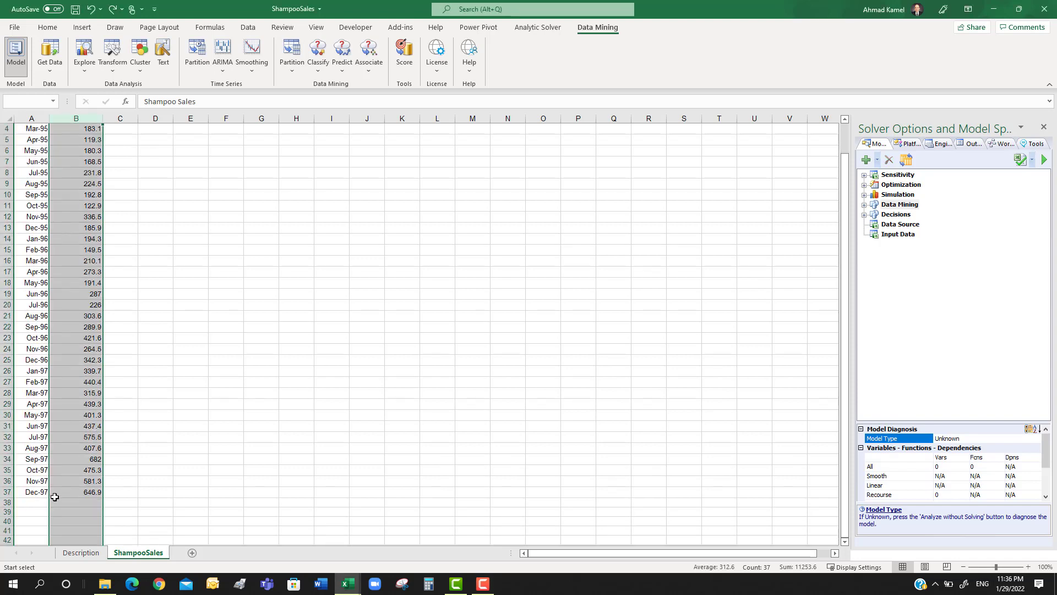
drag(36, 522, 73, 132)
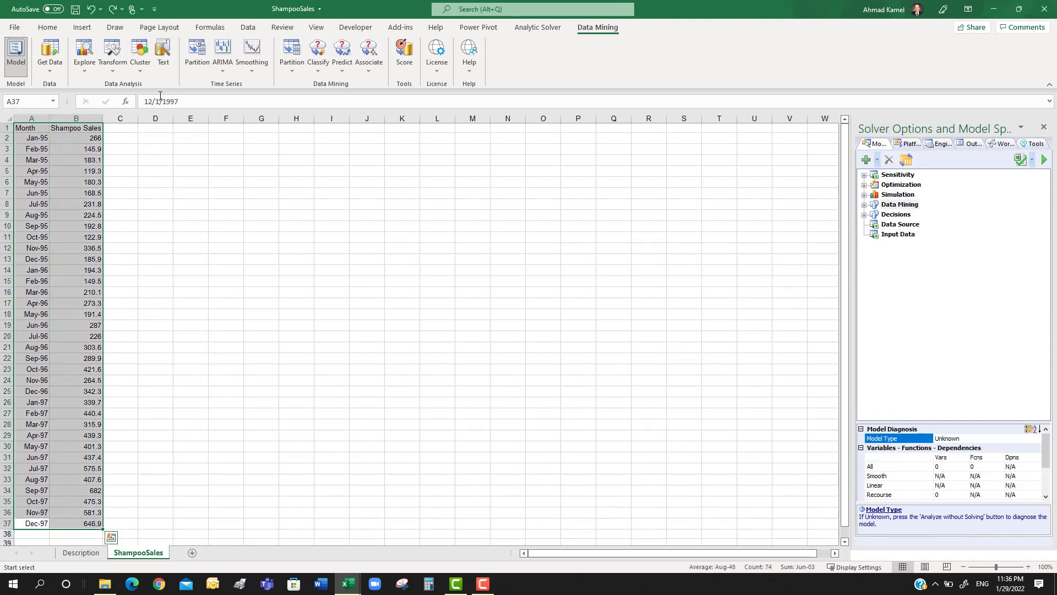
click(90, 72)
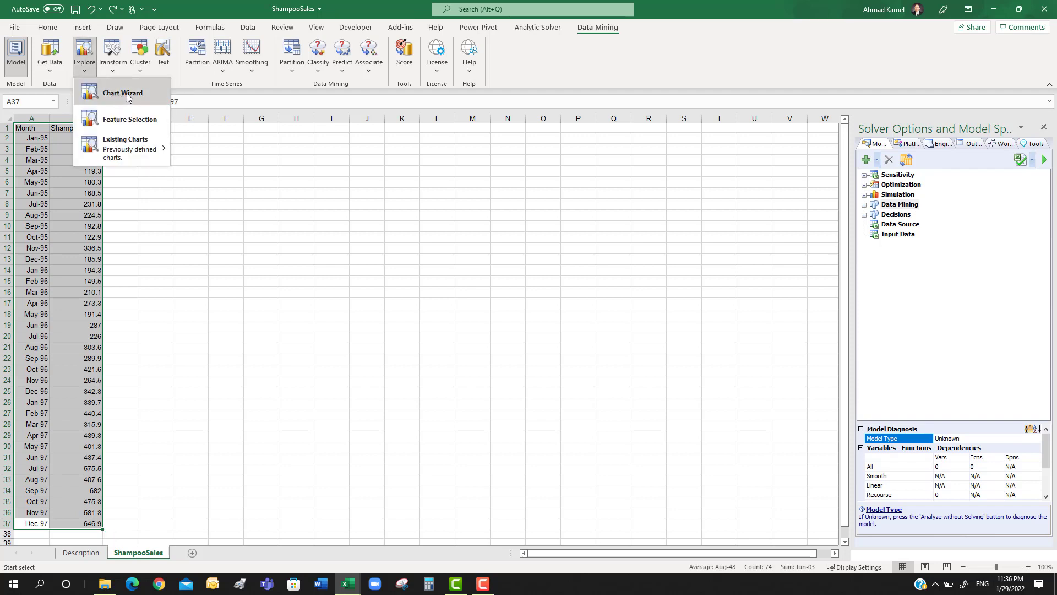
click(126, 95)
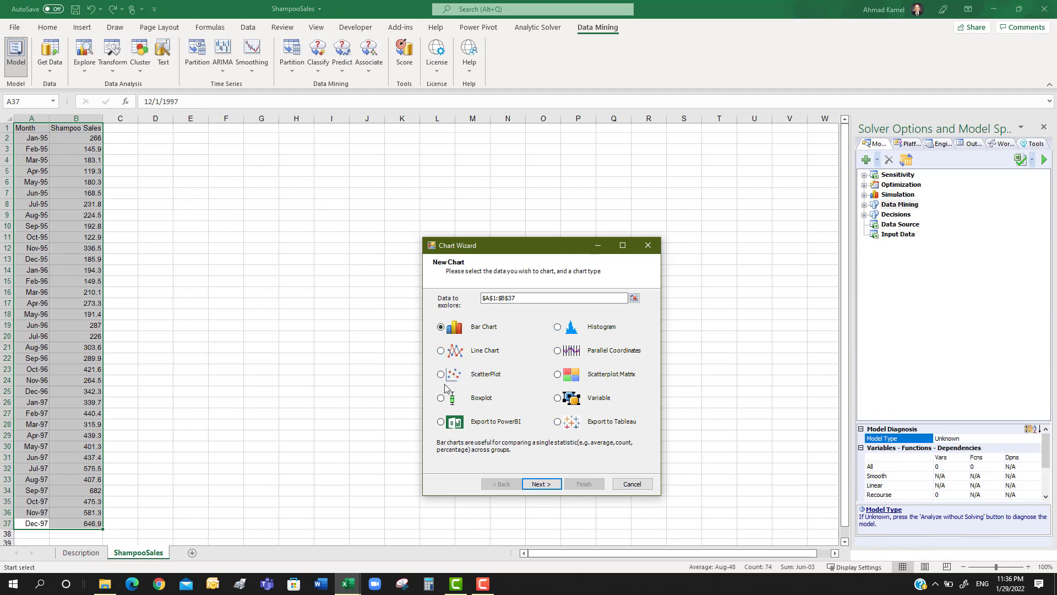
click(441, 351)
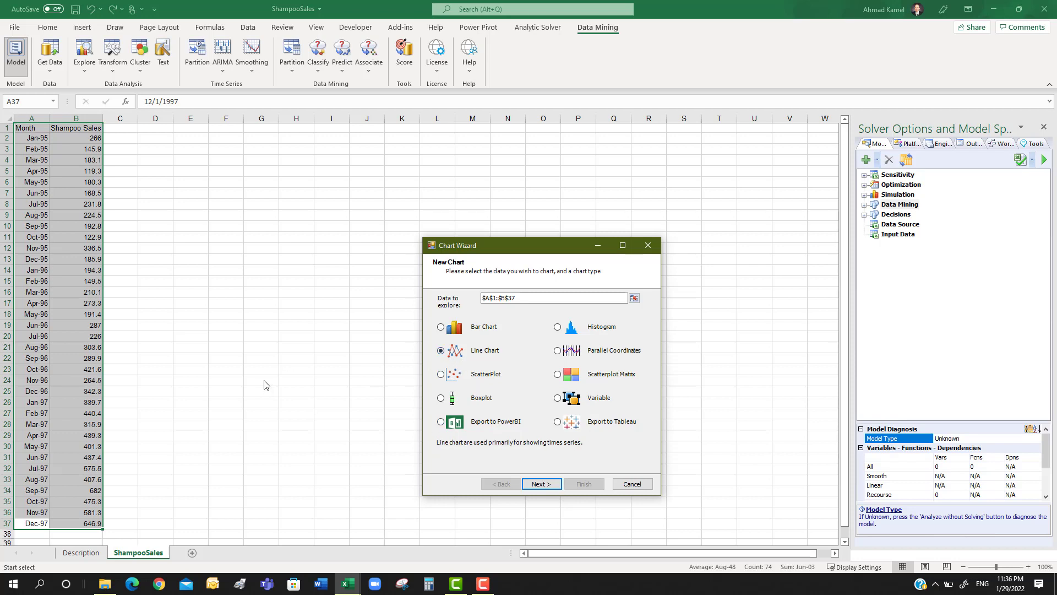
click(542, 484)
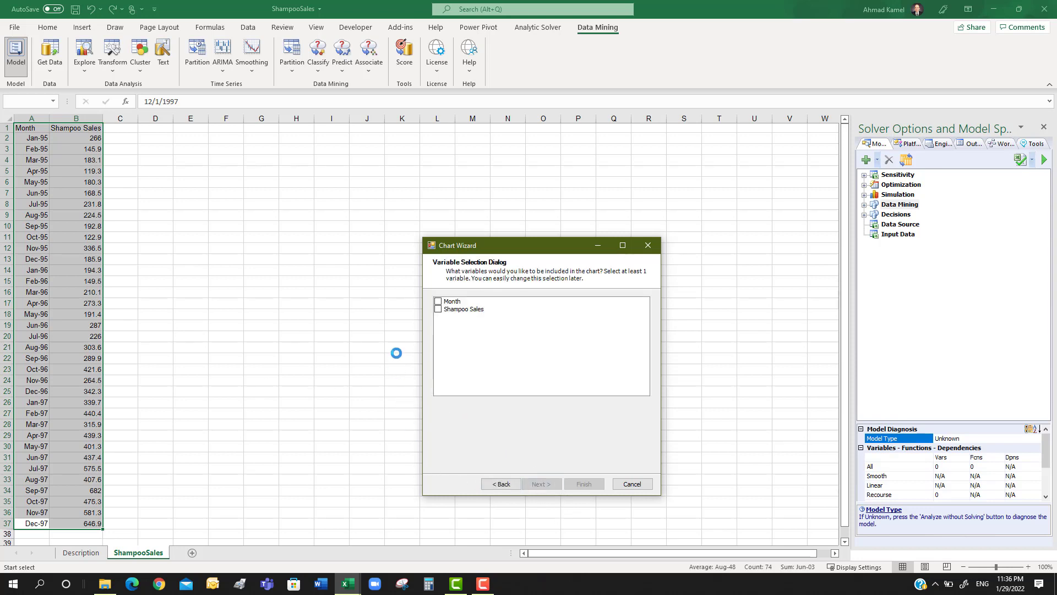
Plot Shampoo Sales against Month with no color or panel variable, create the line chart and maximize its window
click(438, 310)
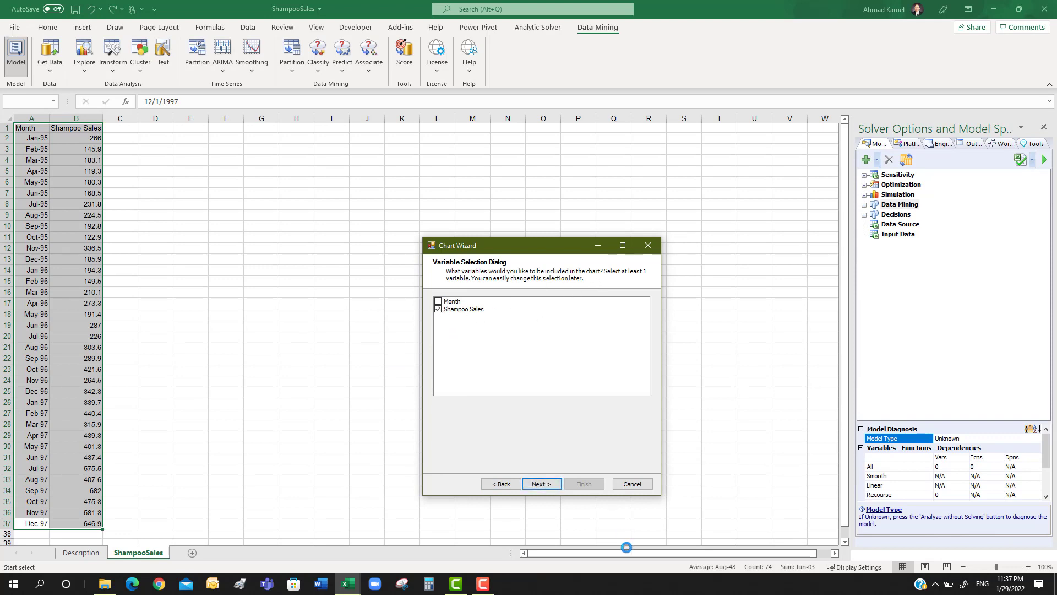
click(549, 487)
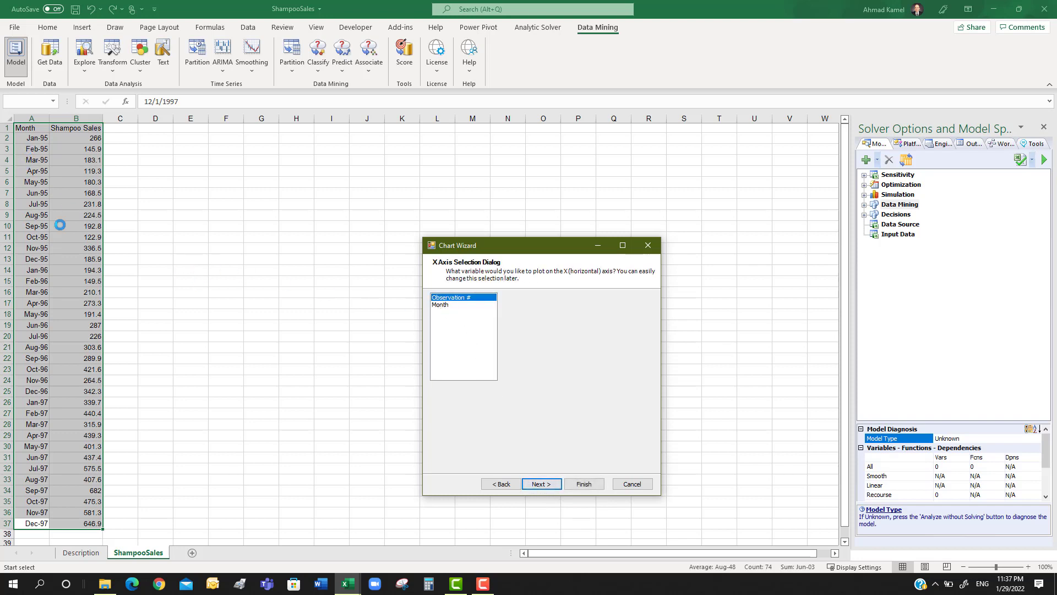
click(440, 306)
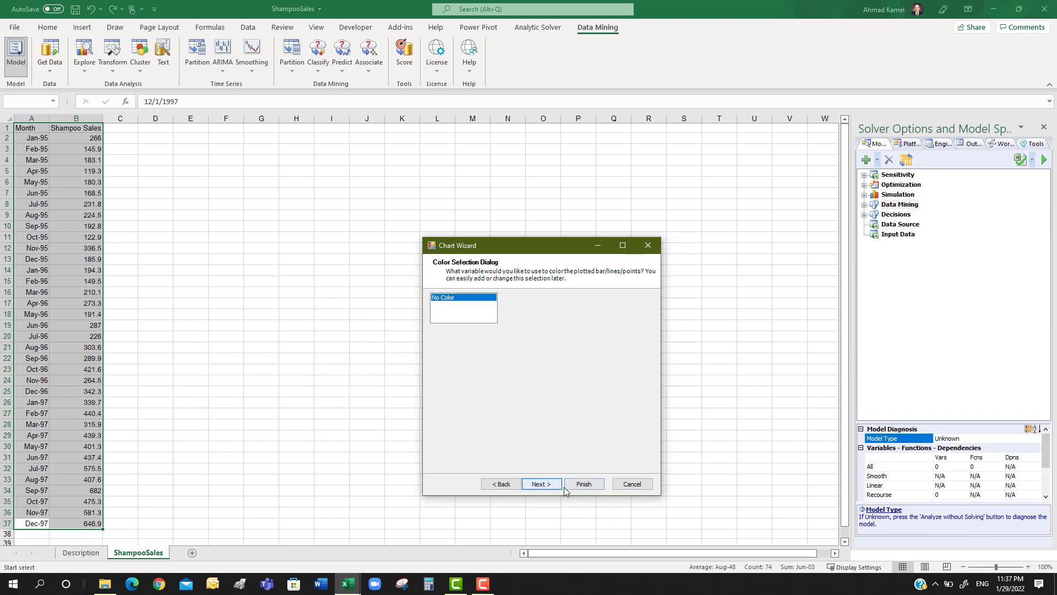
click(544, 486)
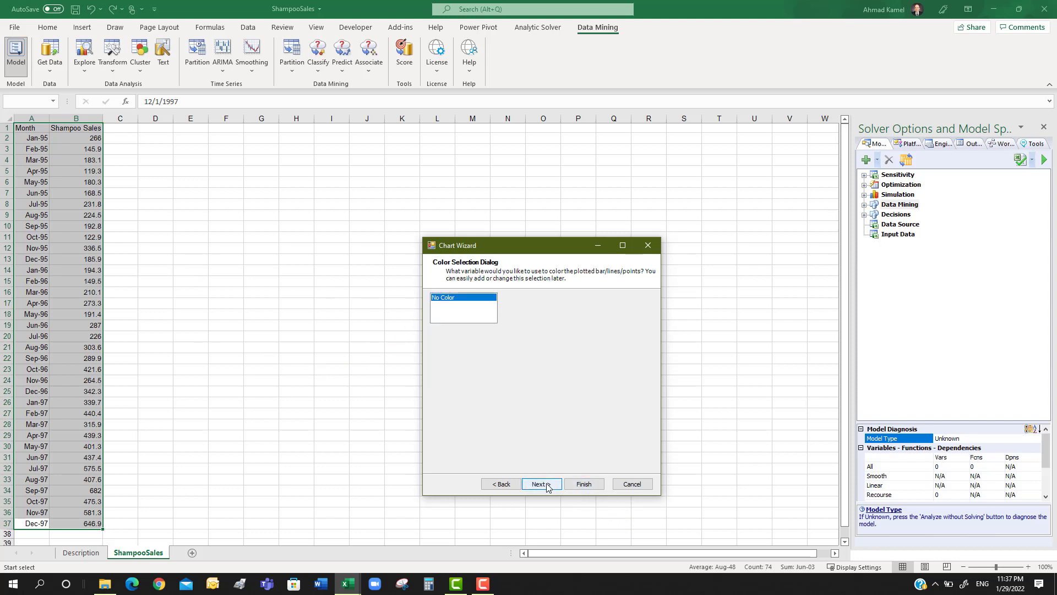
click(583, 484)
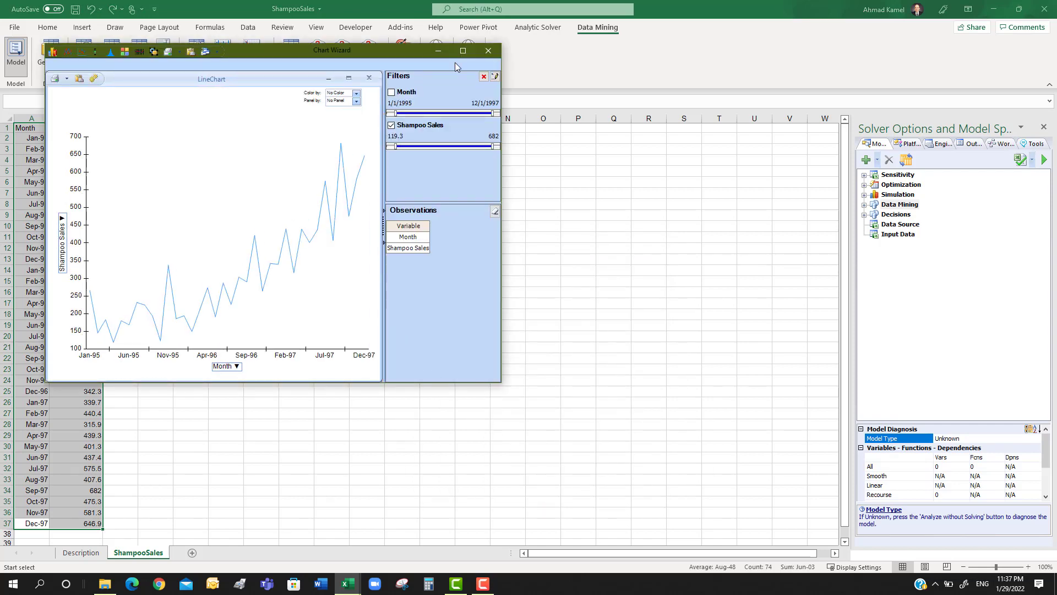
click(462, 50)
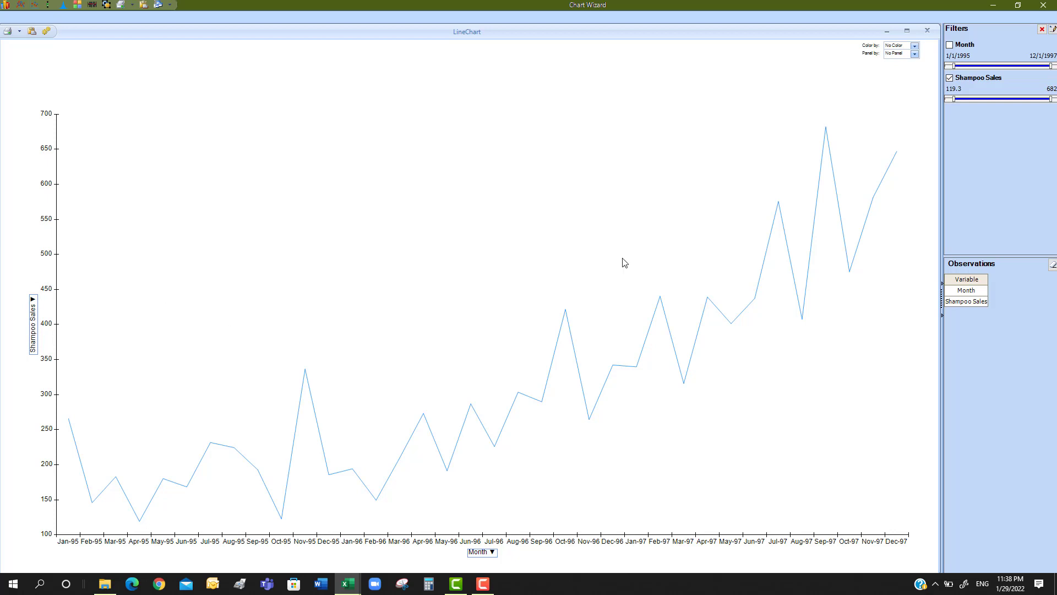
Close the line chart window and switch to the West Roxbury workbook
click(1043, 6)
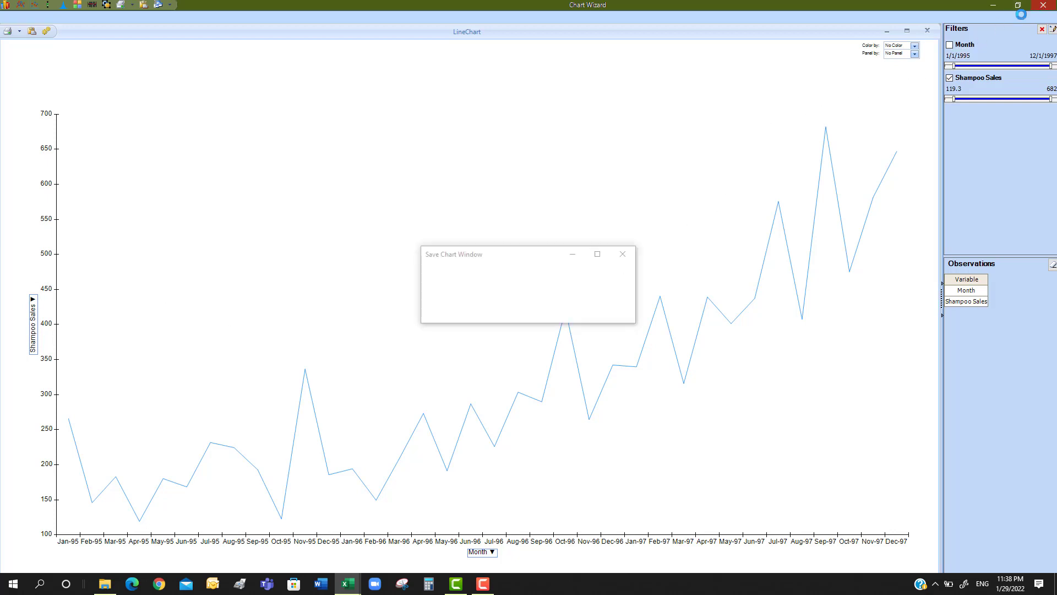
click(562, 310)
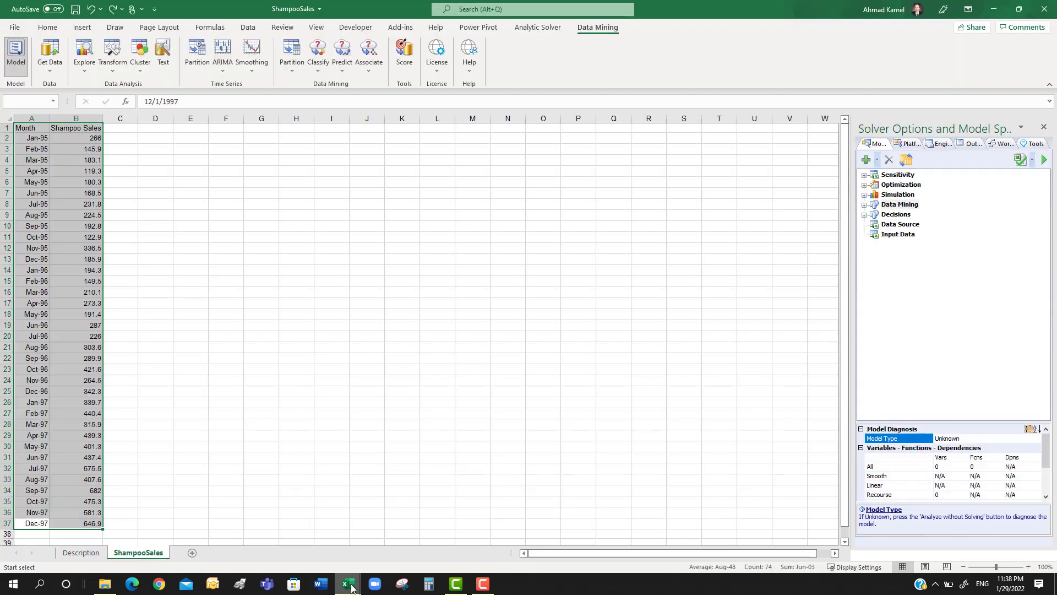
mouse_move(348, 587)
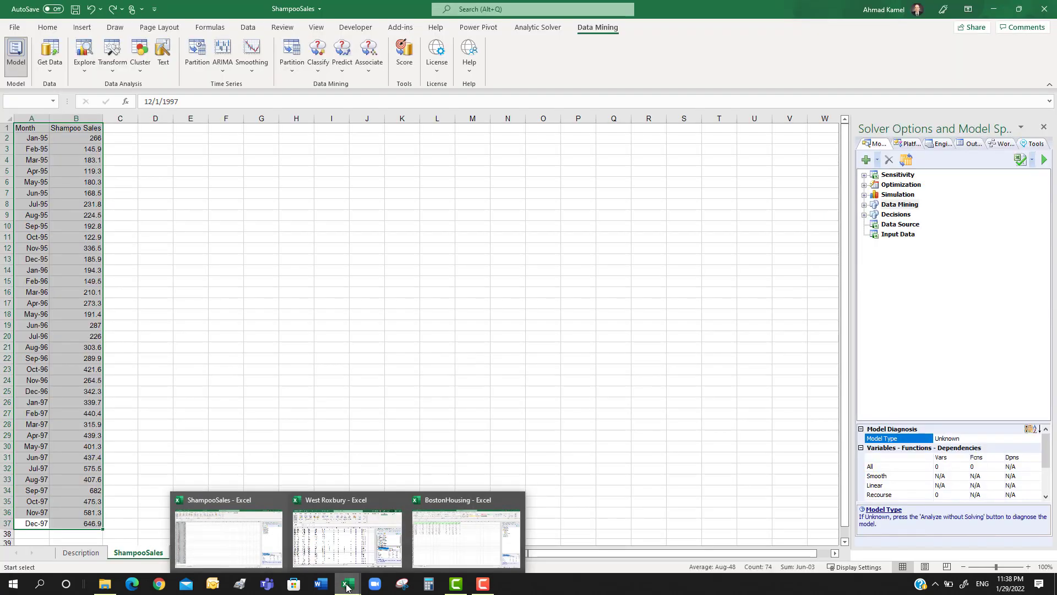
click(352, 589)
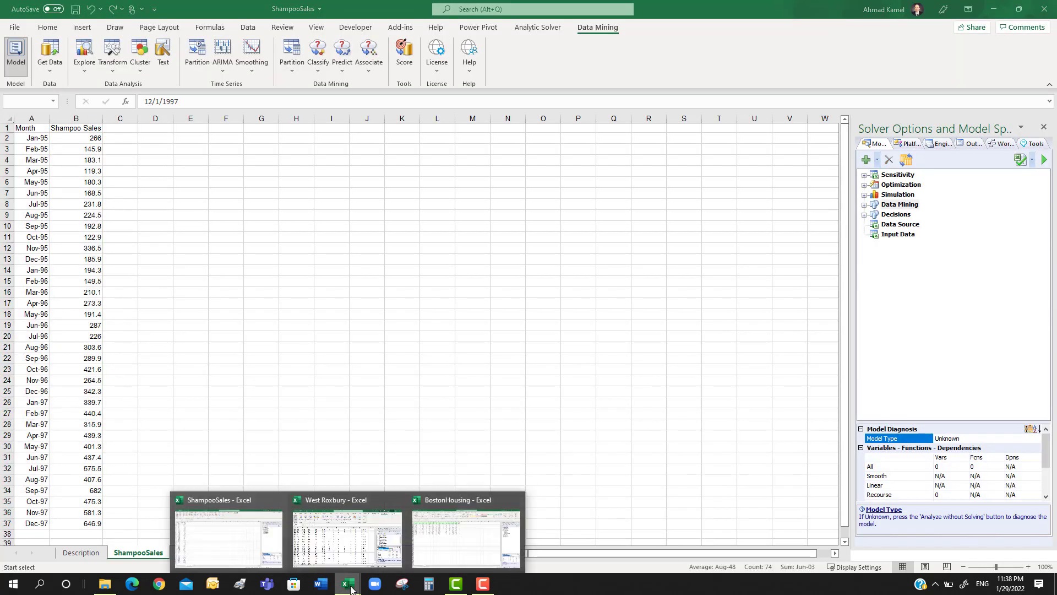
click(226, 537)
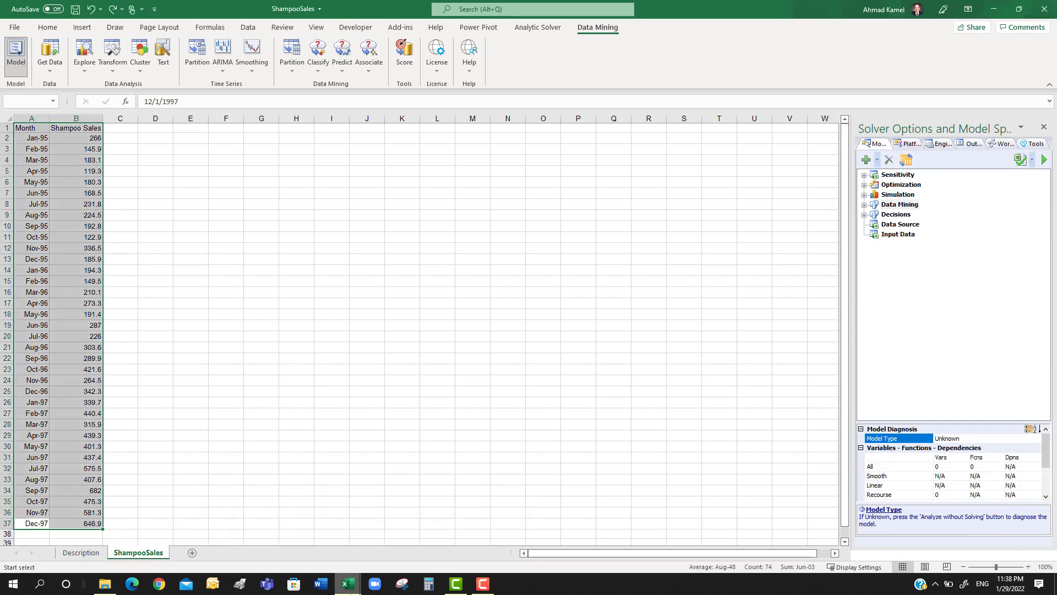
mouse_move(351, 587)
click(366, 538)
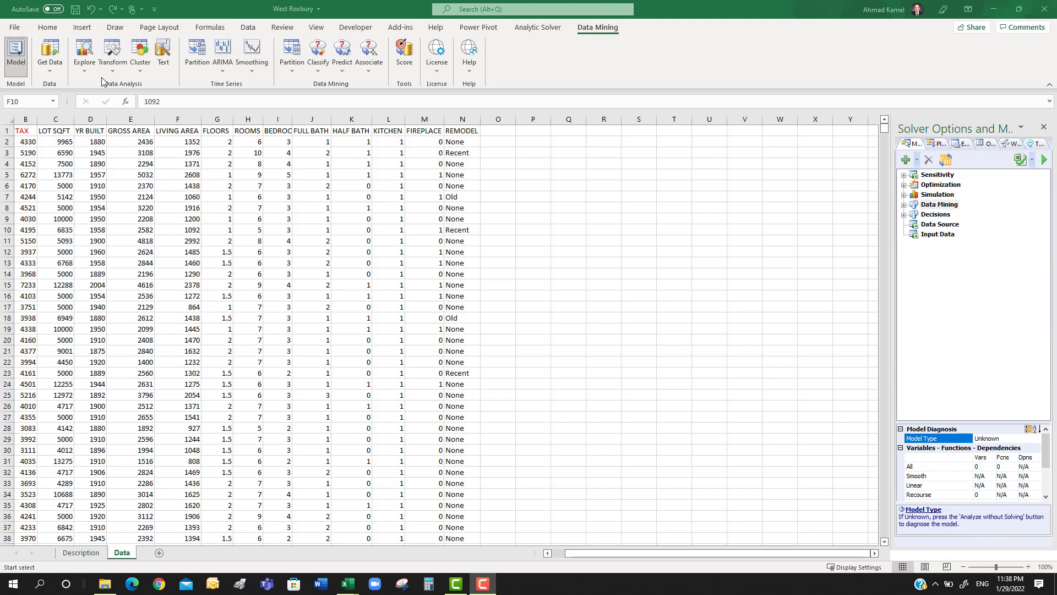
Start a bar chart of the West Roxbury data range A1:N5803 in the Chart Wizard
click(84, 69)
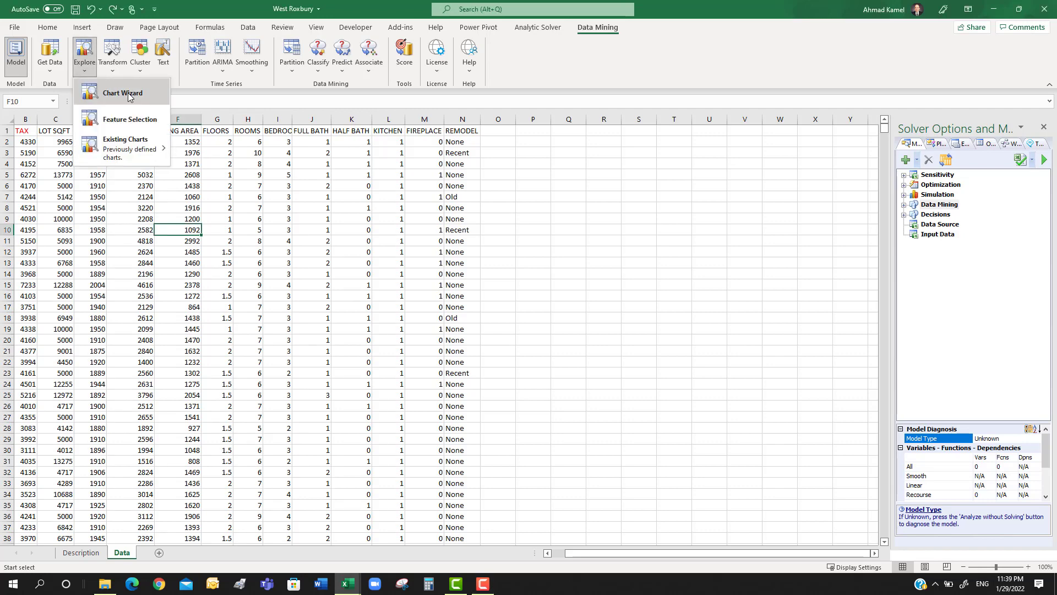
click(127, 94)
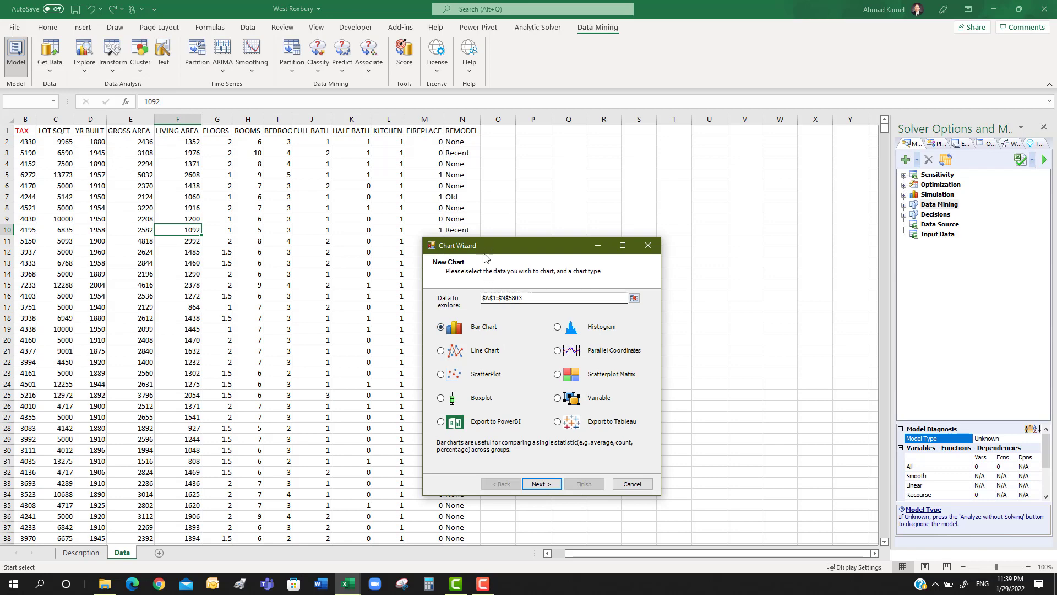
drag(491, 246, 634, 151)
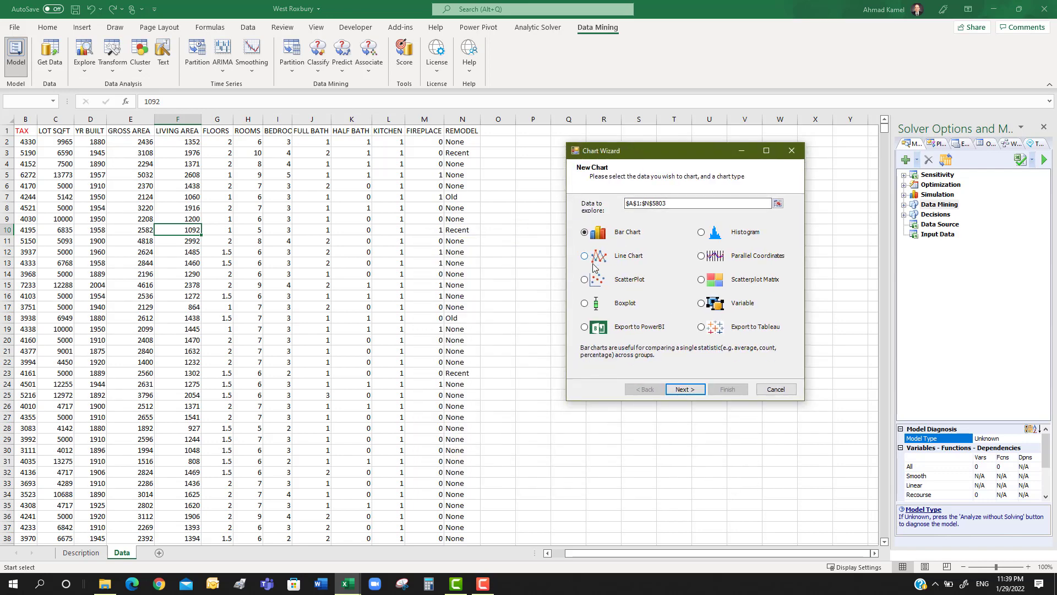
click(692, 388)
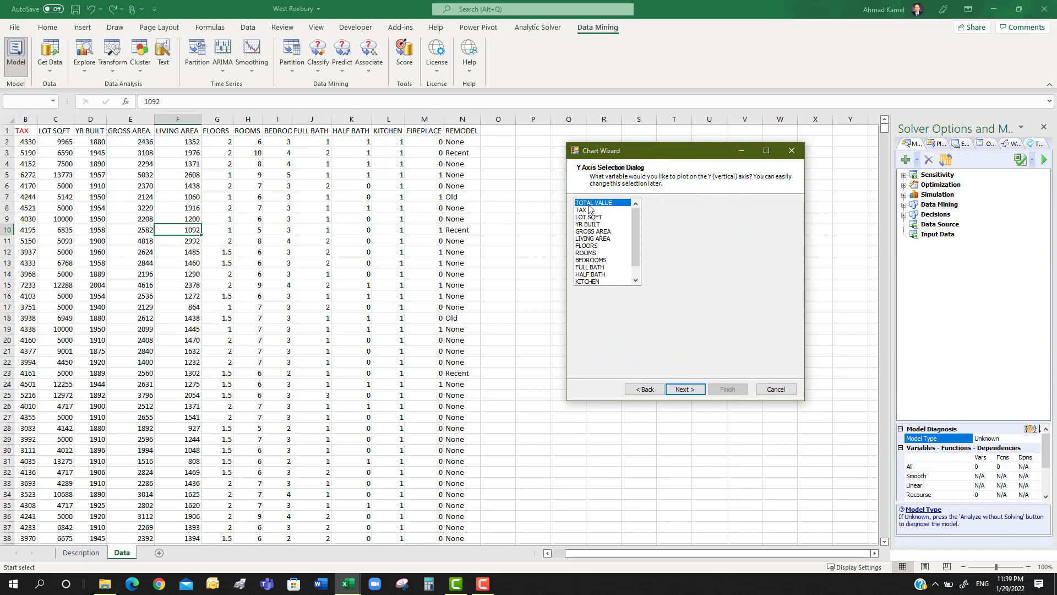
Create the bar chart with TOTAL VALUE on the Y axis, REMODEL on the X axis, no color or panel variable, and enlarge it
click(688, 389)
click(587, 261)
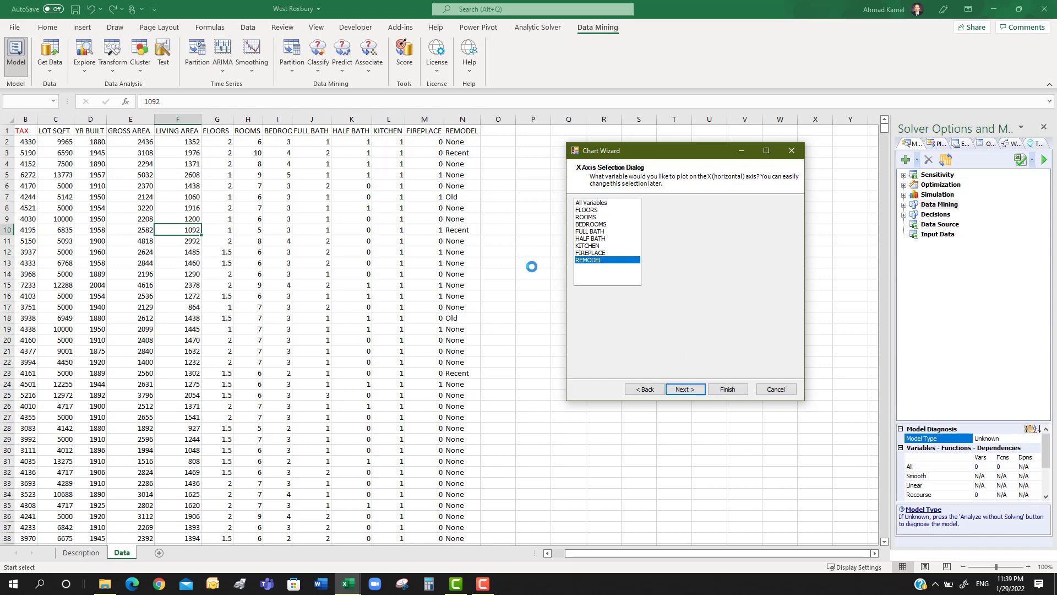
click(684, 389)
click(683, 391)
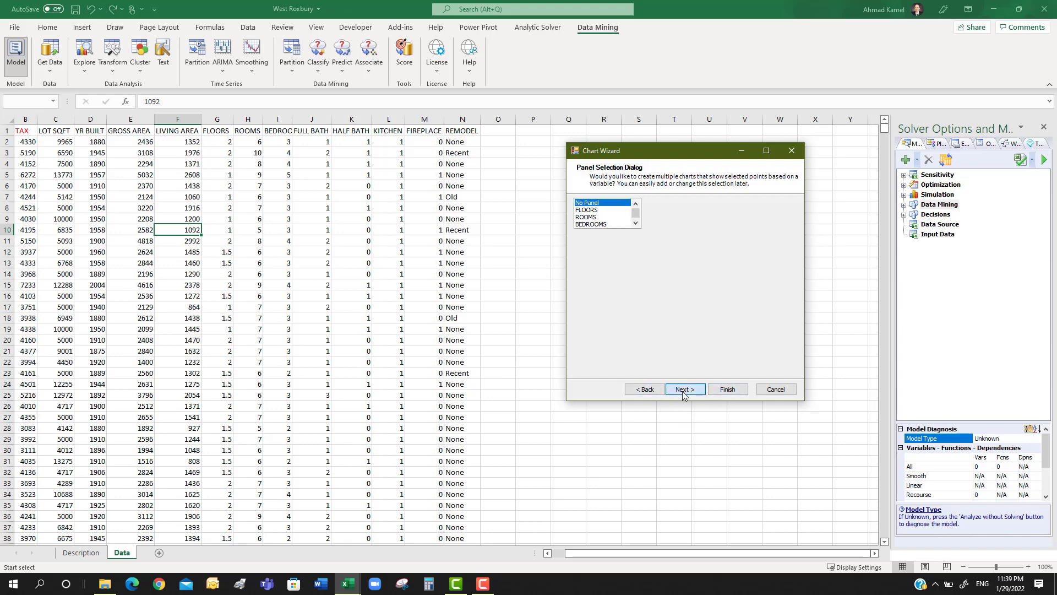
click(727, 389)
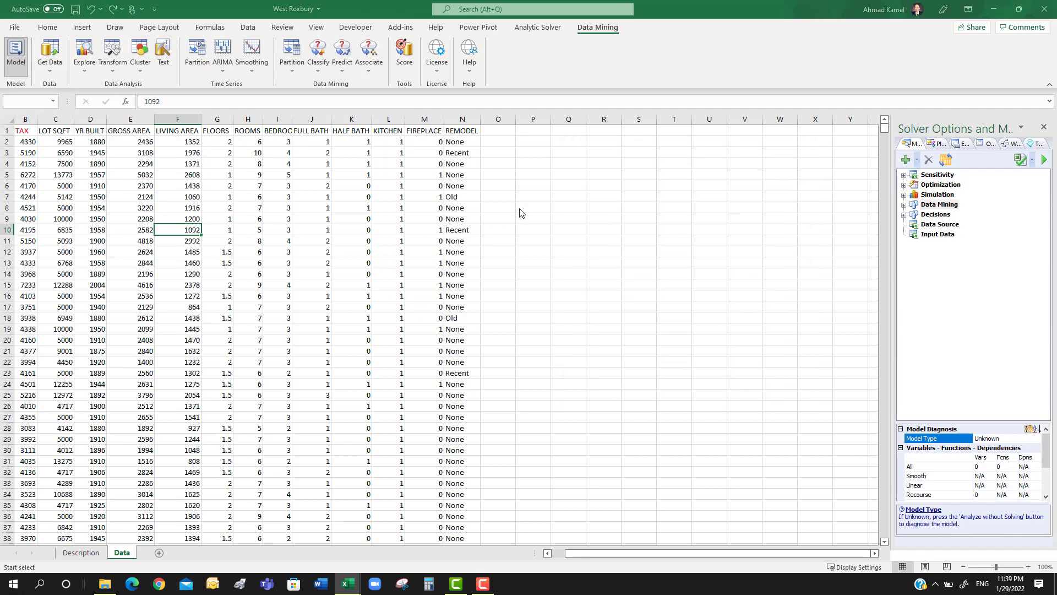
click(506, 94)
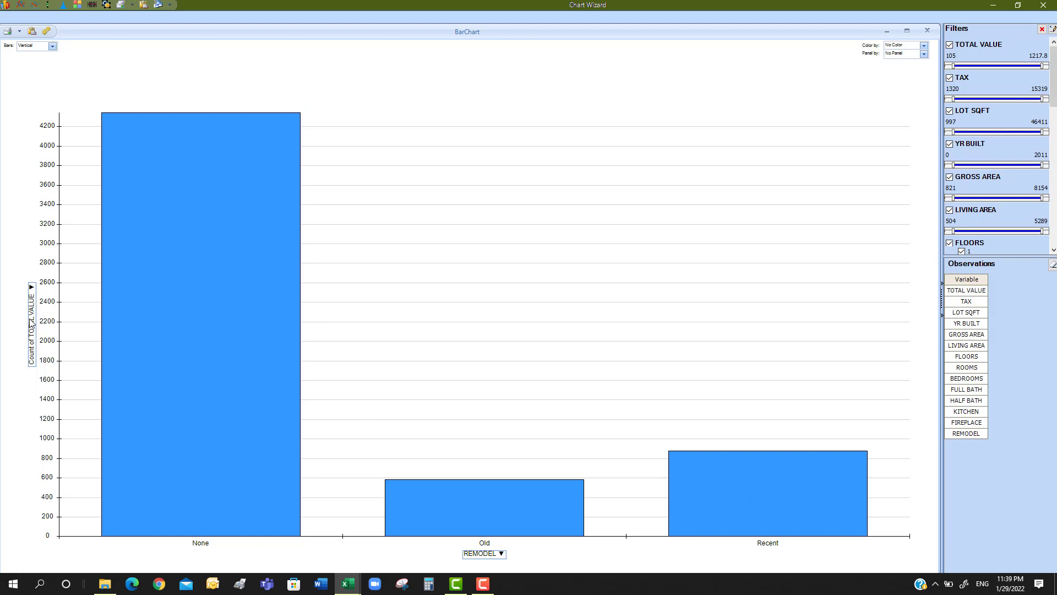
Set the bar chart's Y axis to the median of TOTAL VALUE
click(32, 287)
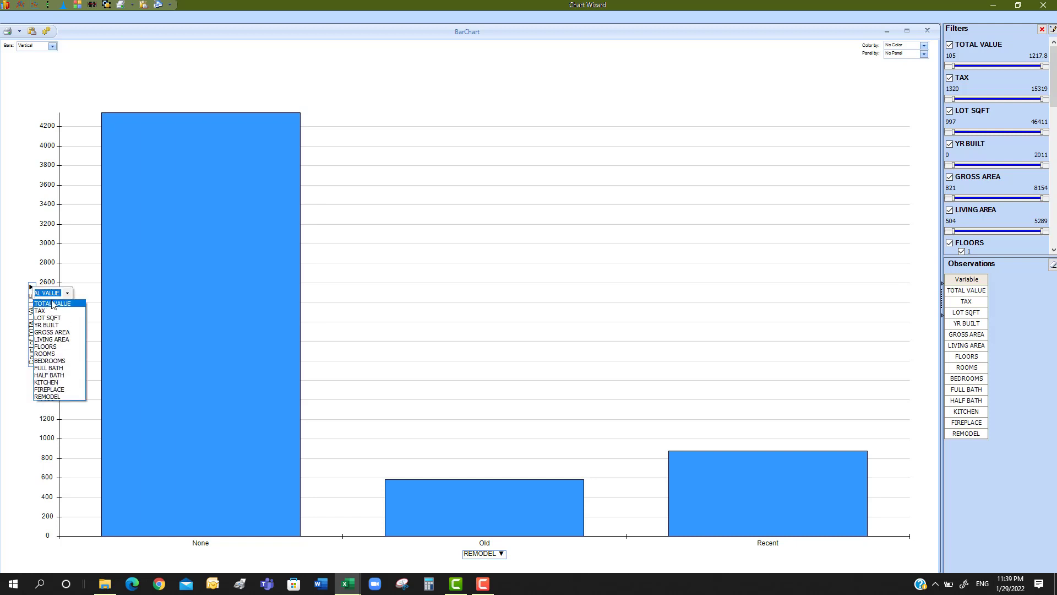
click(53, 307)
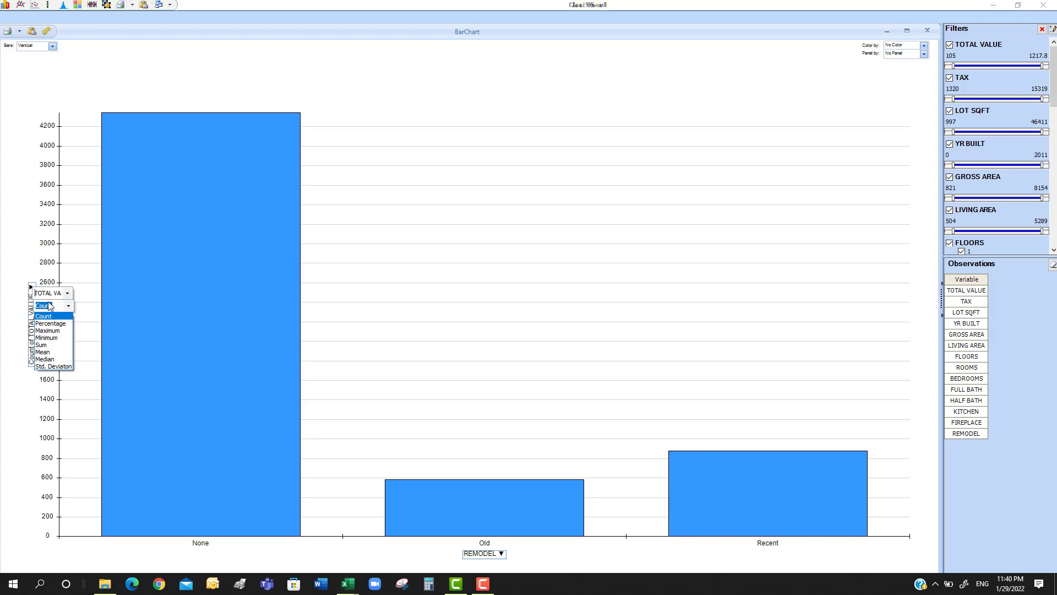
click(45, 359)
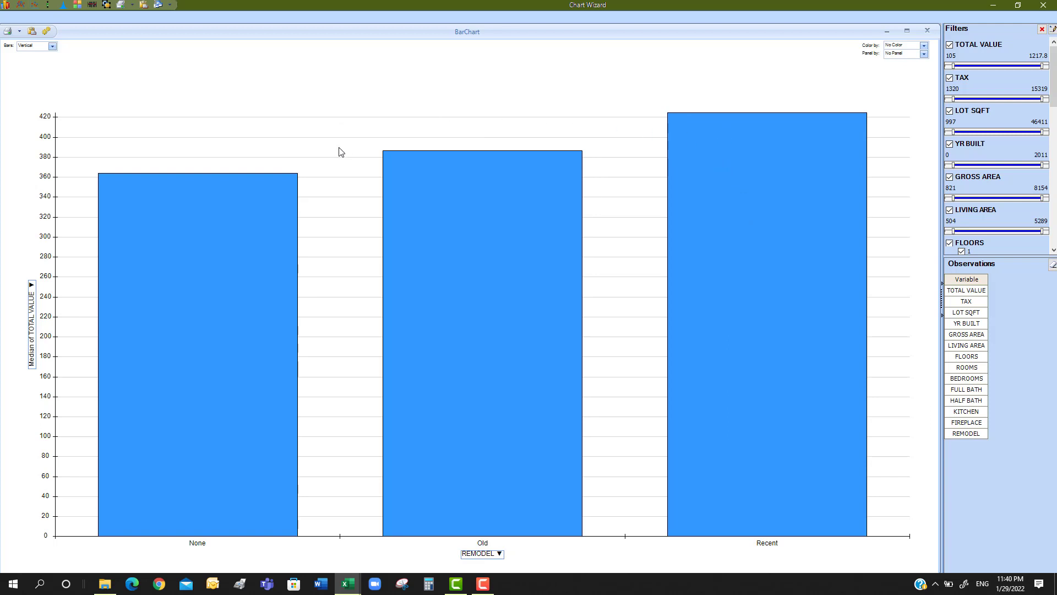
Change the bar chart's X-axis variable to BEDROOMS, FULL BATH and ROOMS in turn to compare median TOTAL VALUE
click(500, 555)
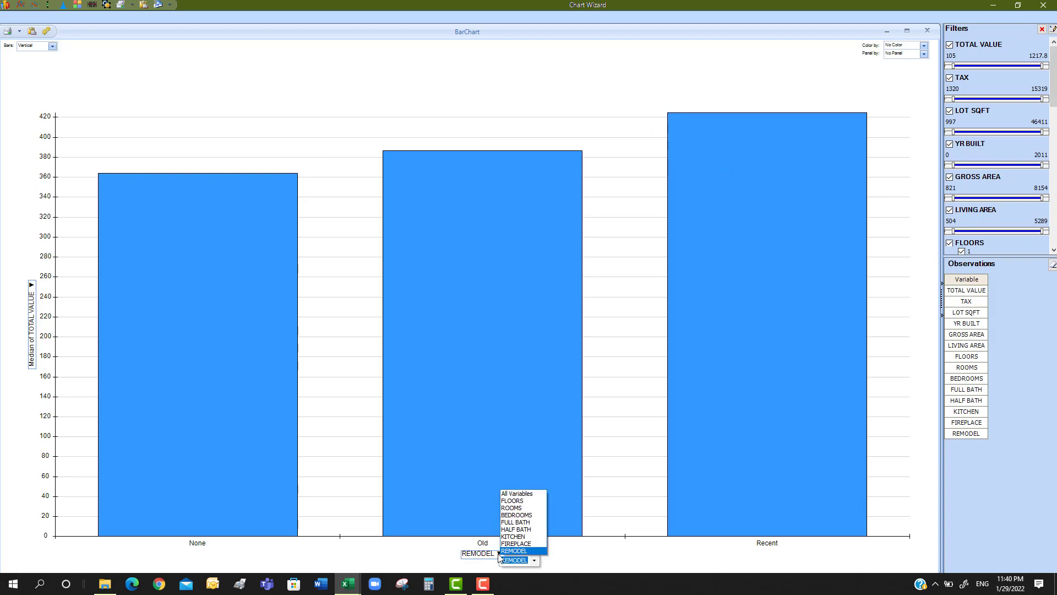
click(517, 516)
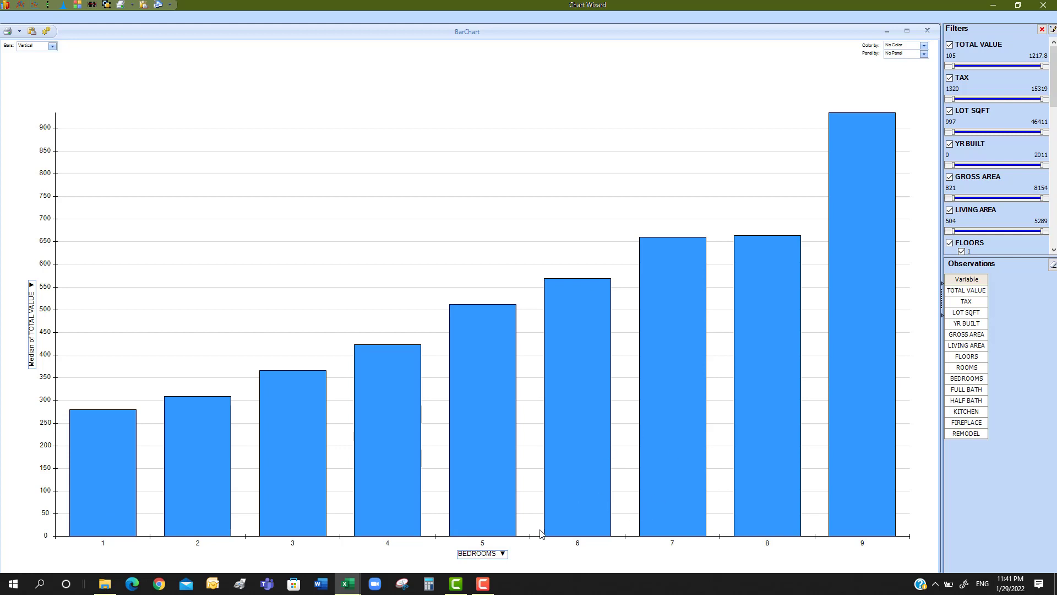
click(493, 556)
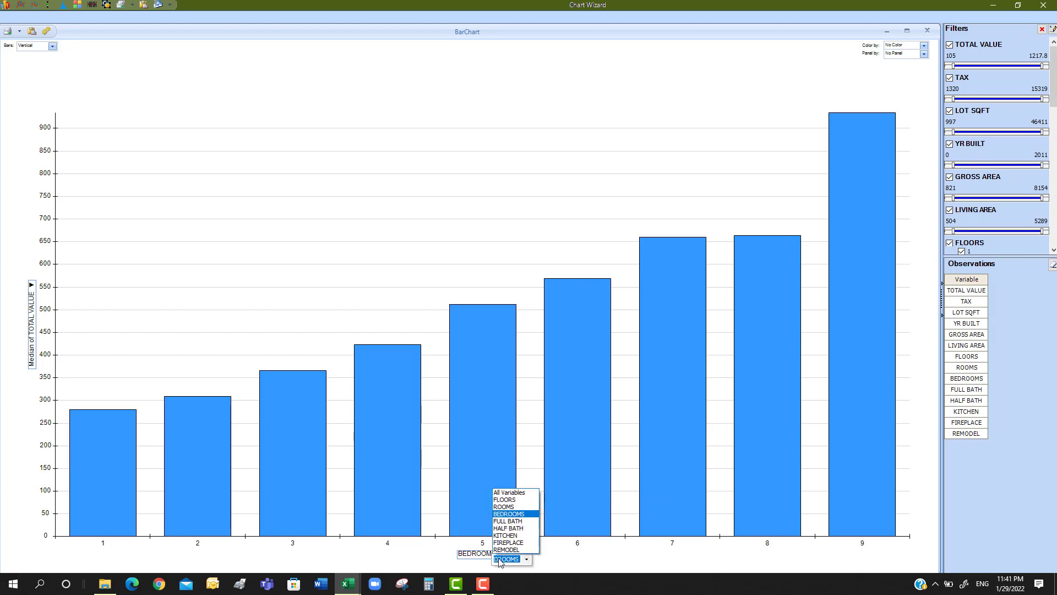
click(516, 521)
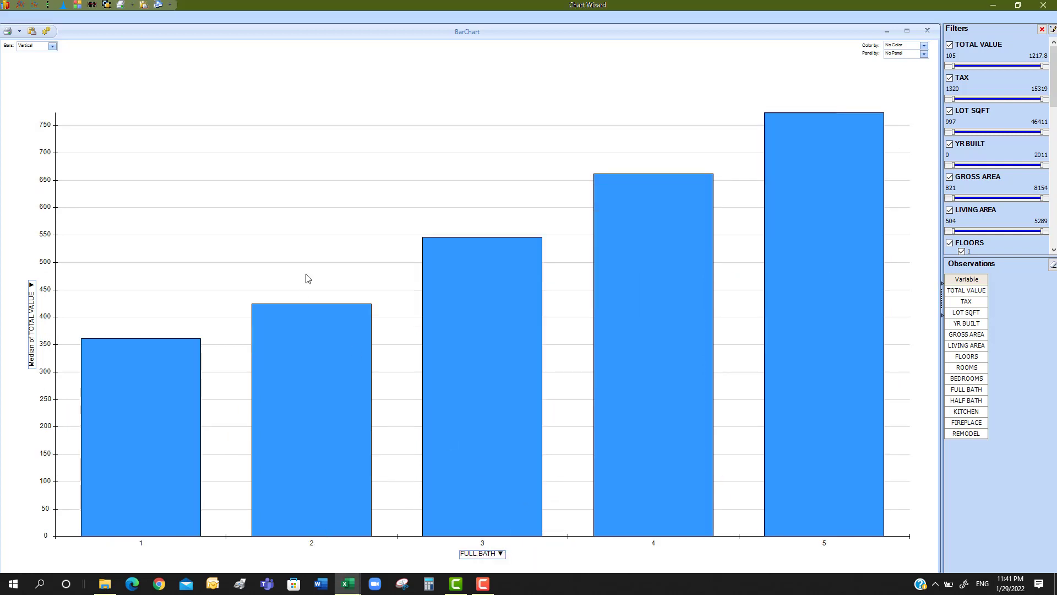
click(495, 556)
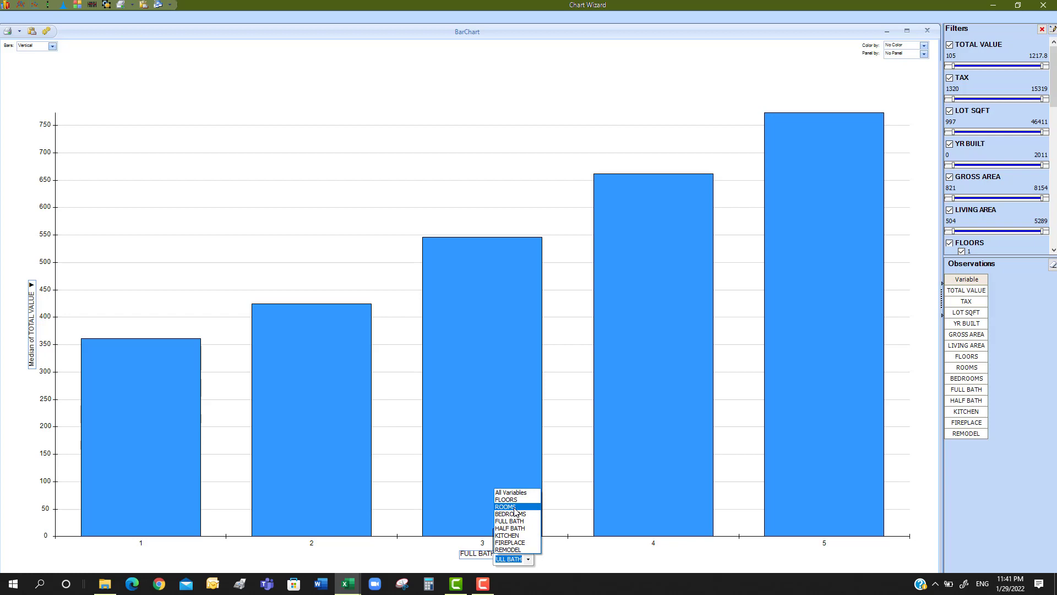
click(518, 507)
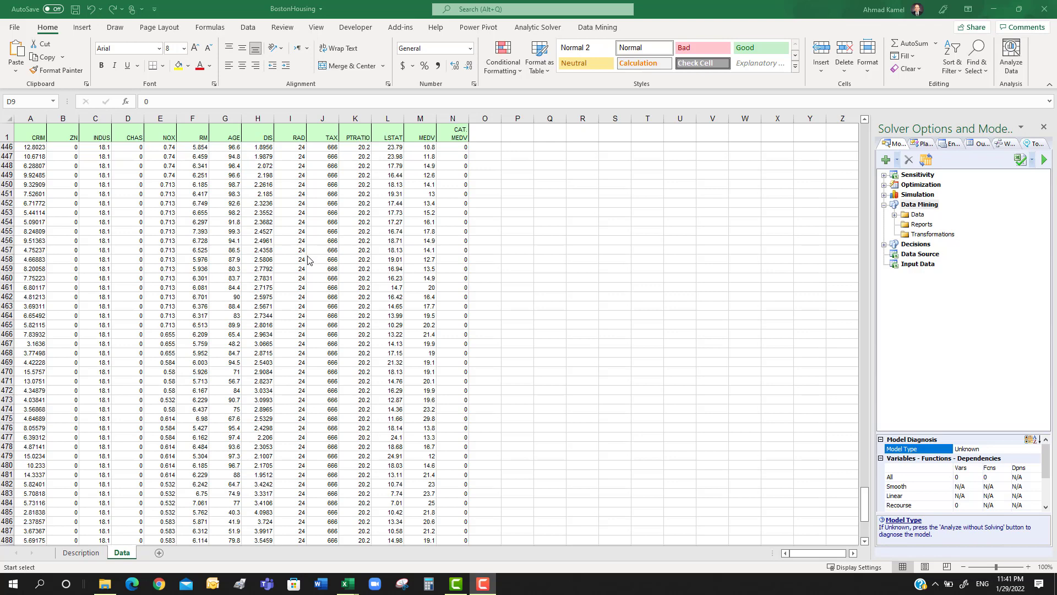
Start a boxplot of the BostonHousing data range A1:N507 in the Chart Wizard
click(596, 30)
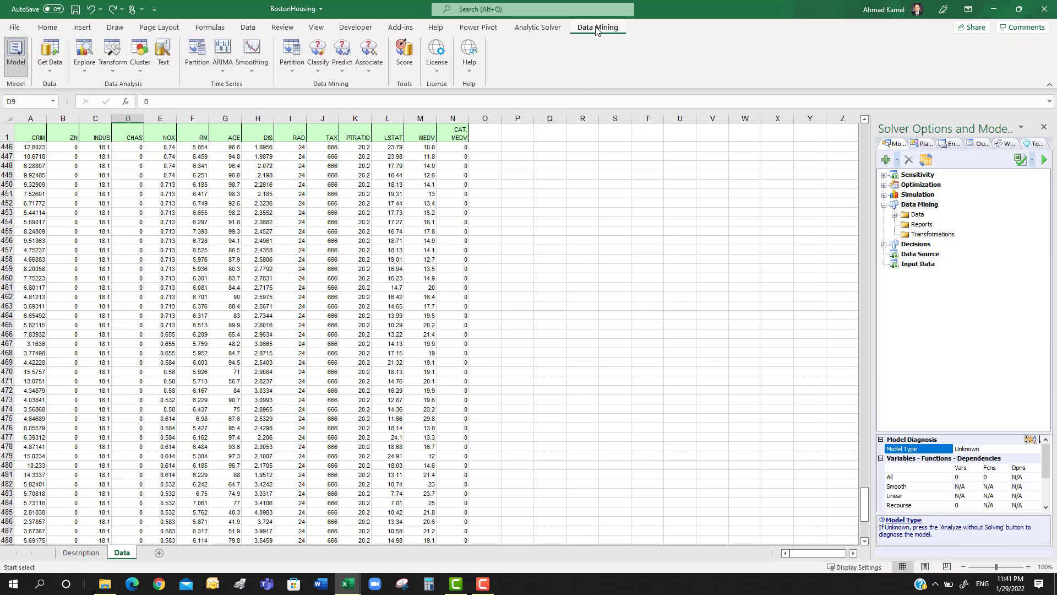
click(88, 75)
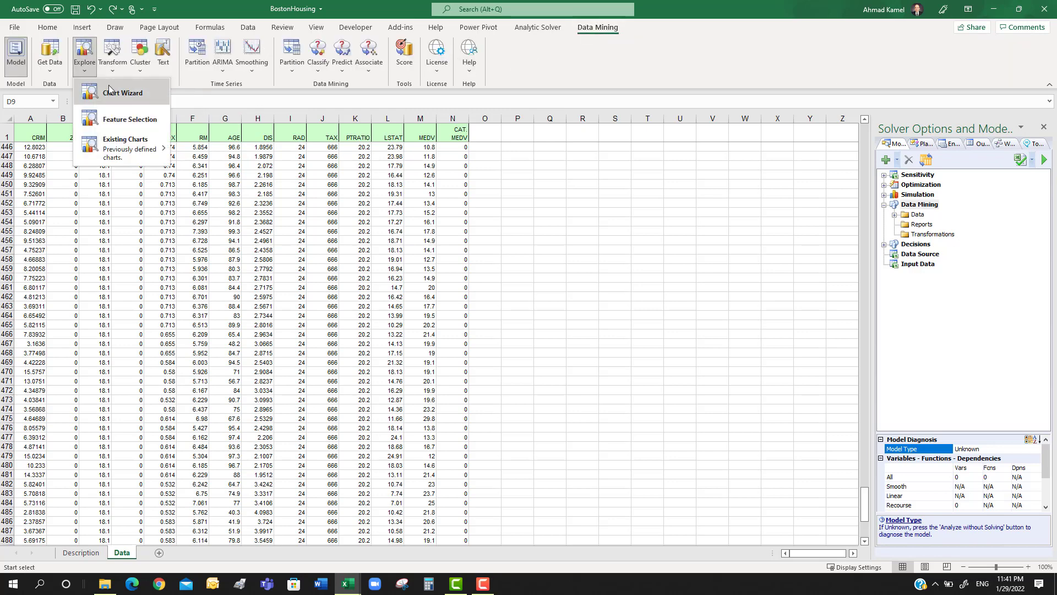
click(120, 94)
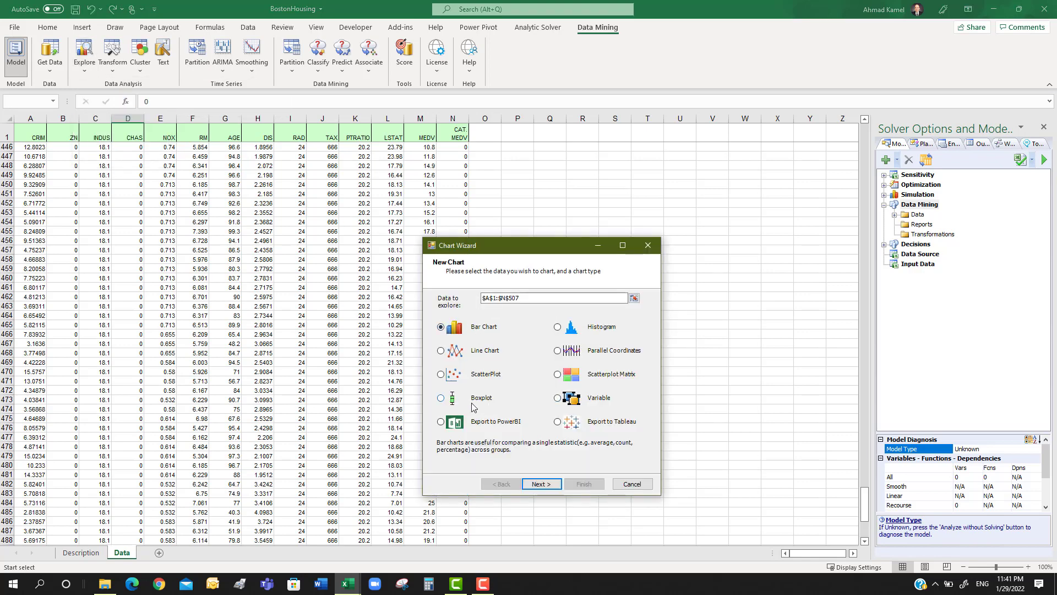
click(441, 398)
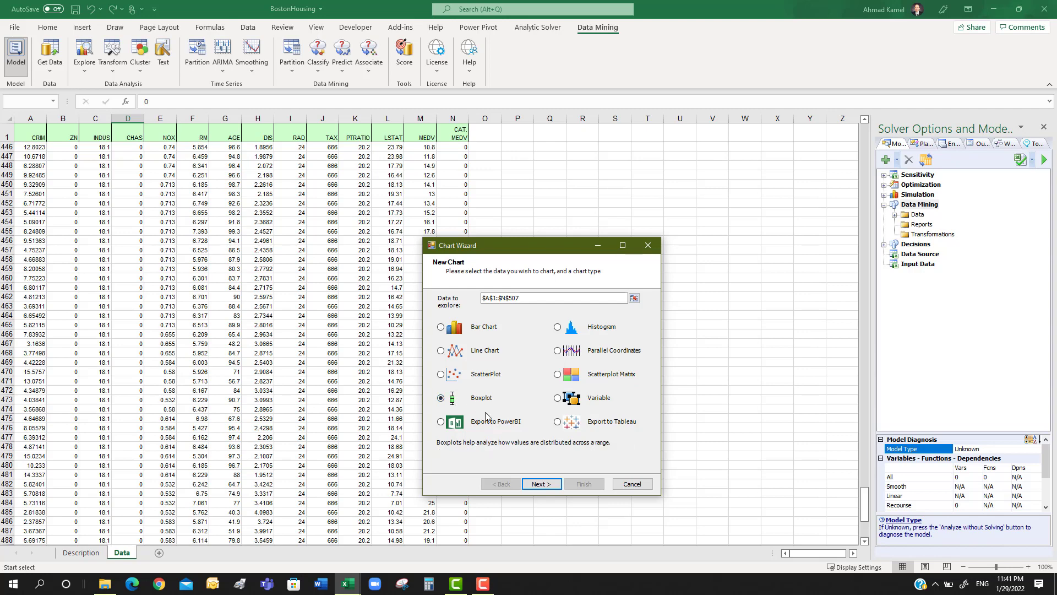
click(542, 483)
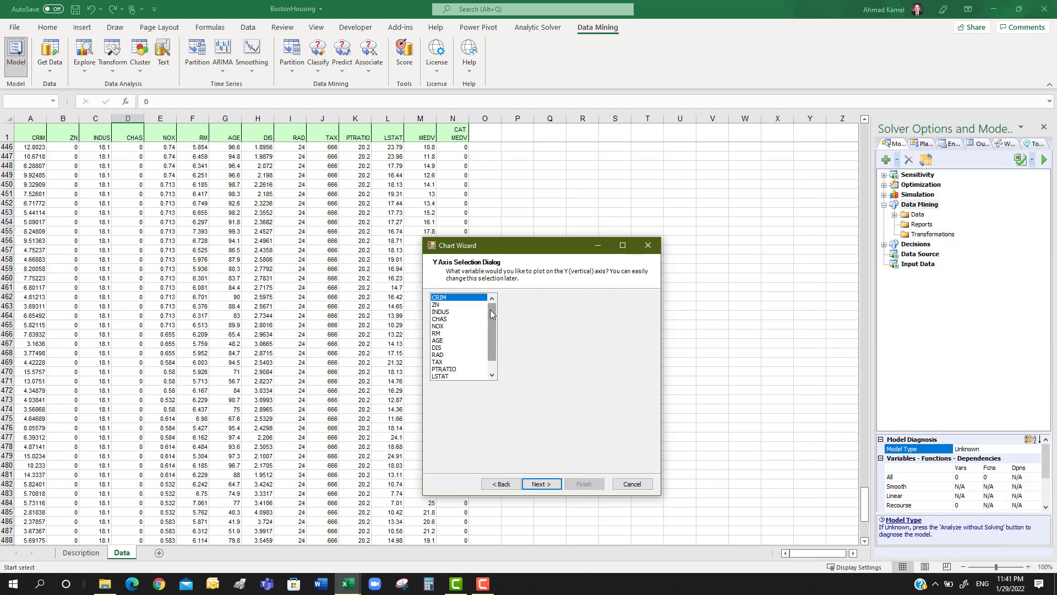
Create the boxplot with MEDV on the Y axis, CHAS on the X axis and no panel variable, and enlarge it
scroll(490, 309, down, 1)
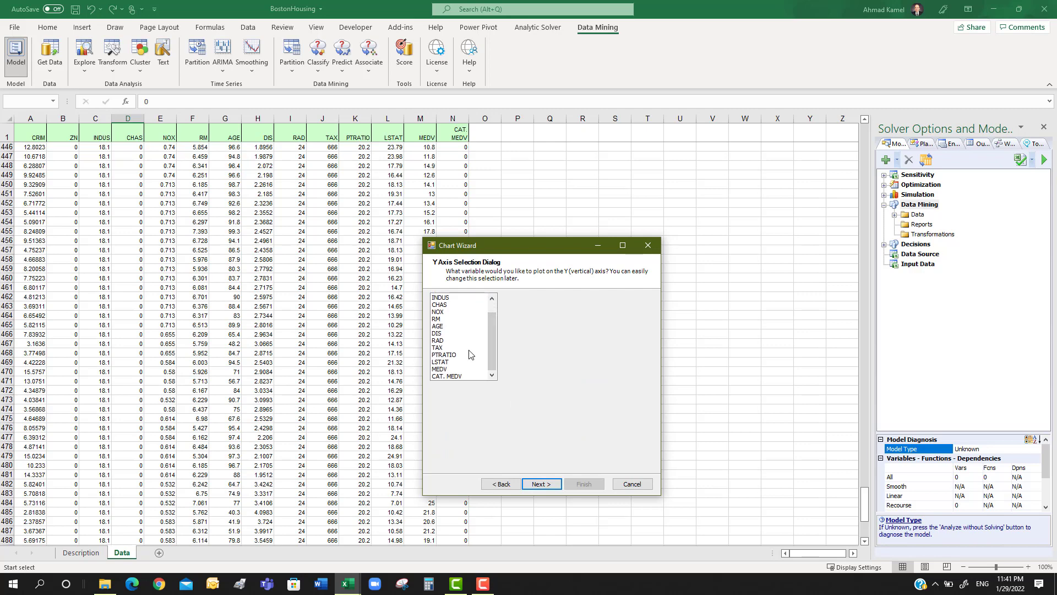
click(442, 369)
click(558, 483)
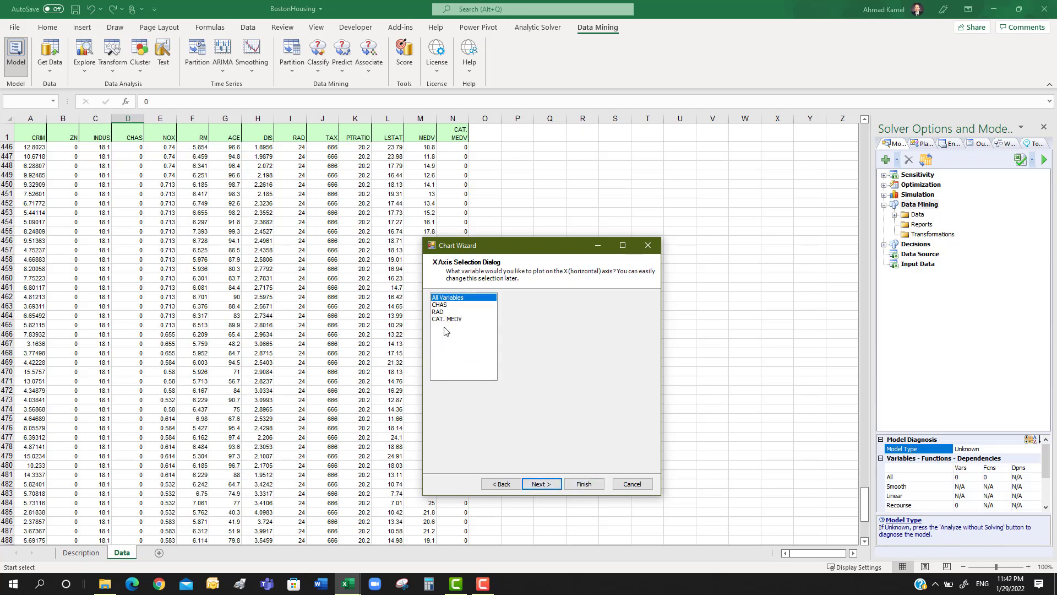
click(441, 305)
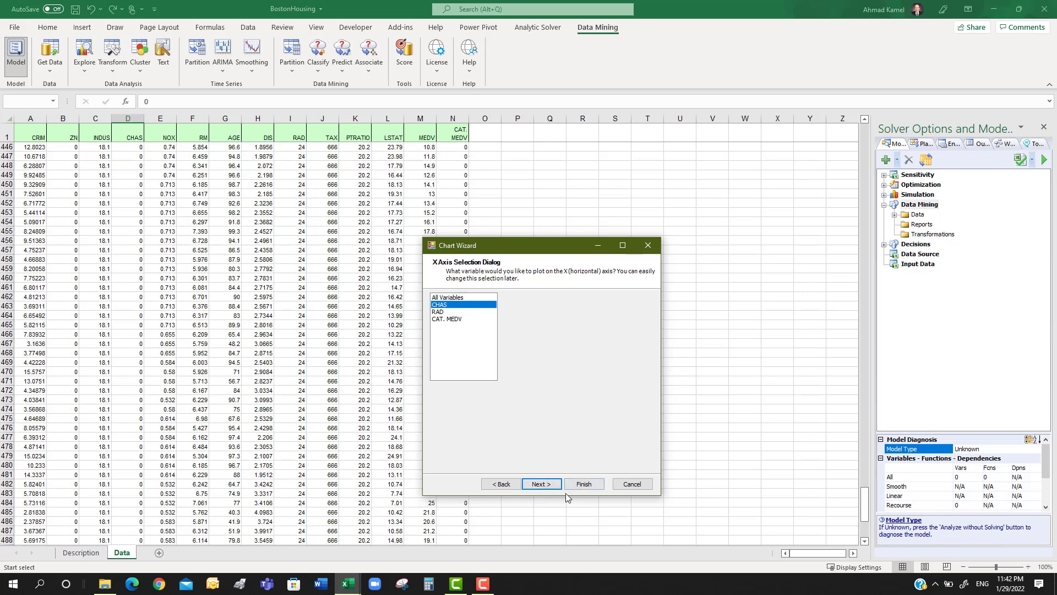
click(539, 484)
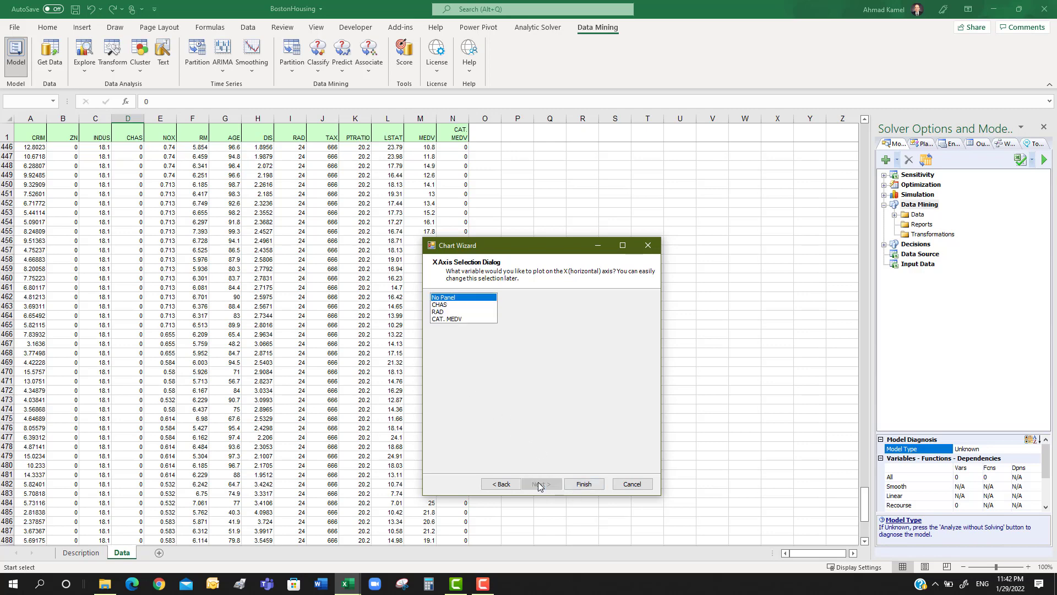
click(579, 487)
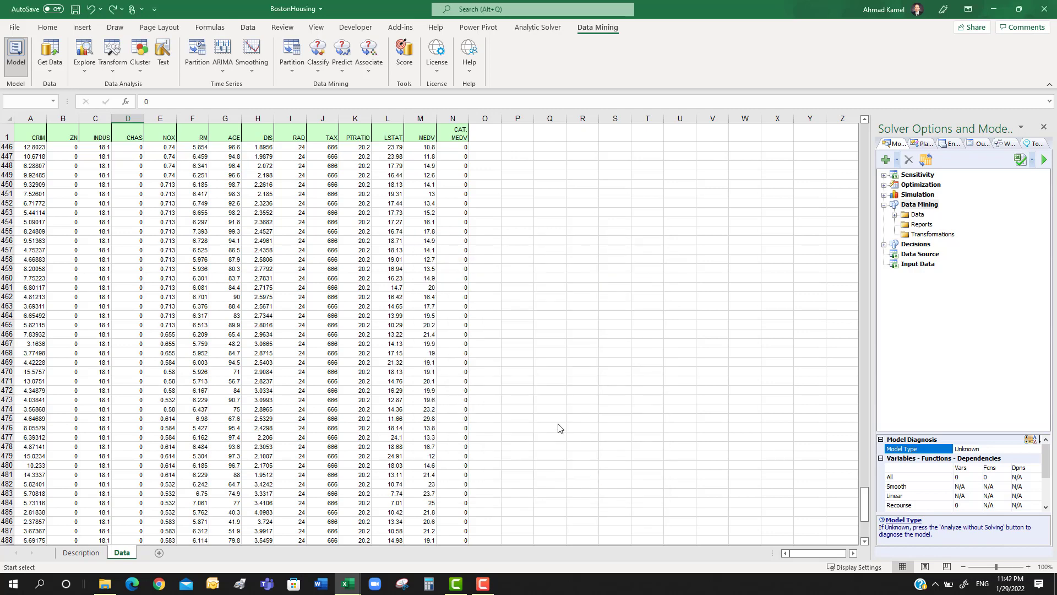
click(548, 136)
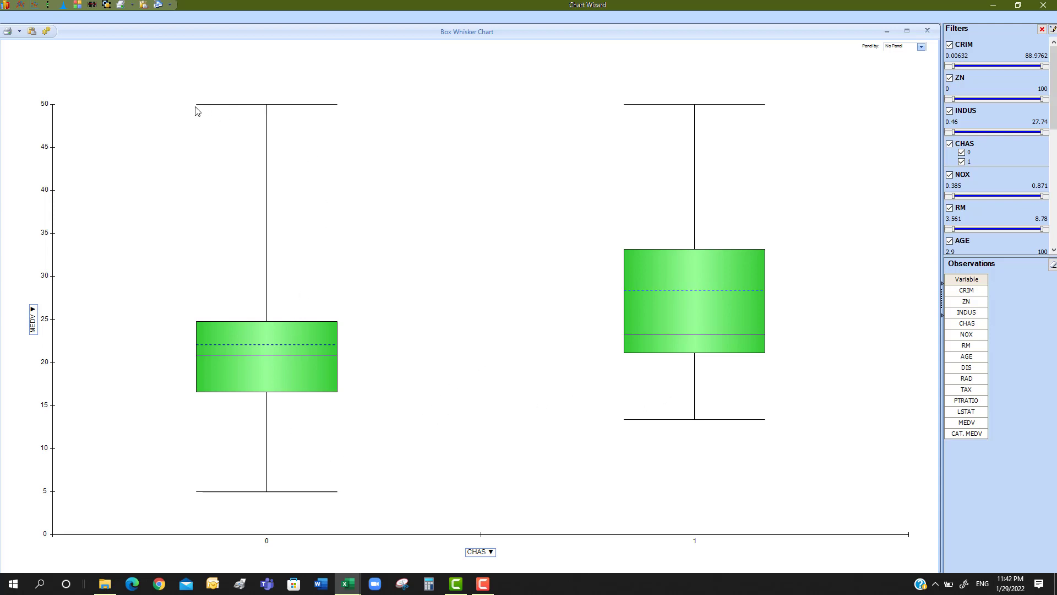
Examine the whiskers, quartiles, median and mean of MEDV in the boxplots for CHAS 0 and CHAS 1
mouse_move(263, 106)
mouse_move(317, 361)
mouse_move(303, 395)
mouse_move(250, 381)
mouse_move(725, 258)
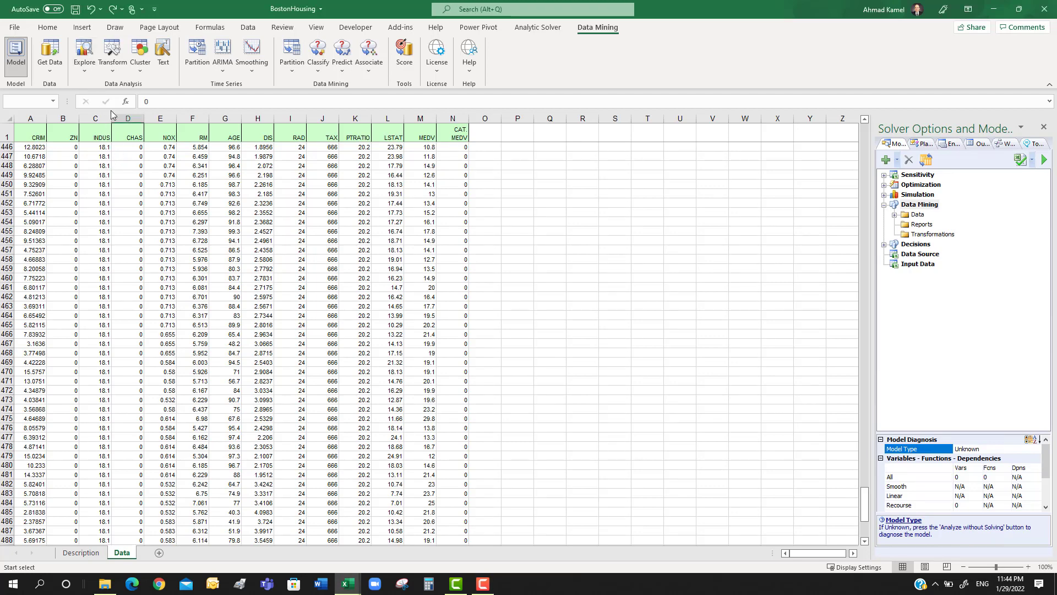
Start a scatterplot of the BostonHousing data range A1:N507 in the Chart Wizard
click(185, 223)
click(85, 73)
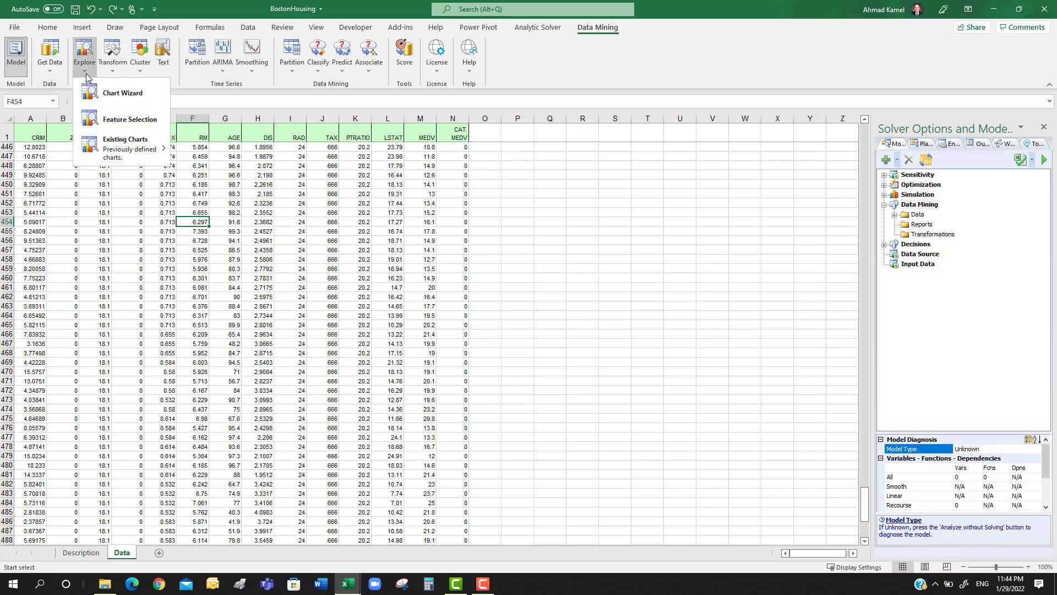
click(122, 95)
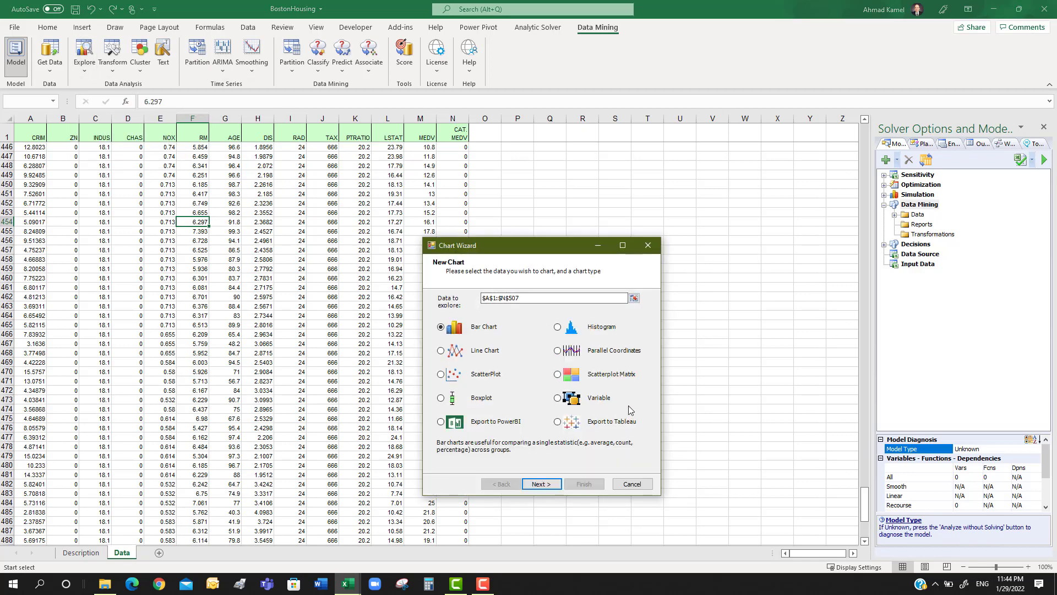
click(481, 375)
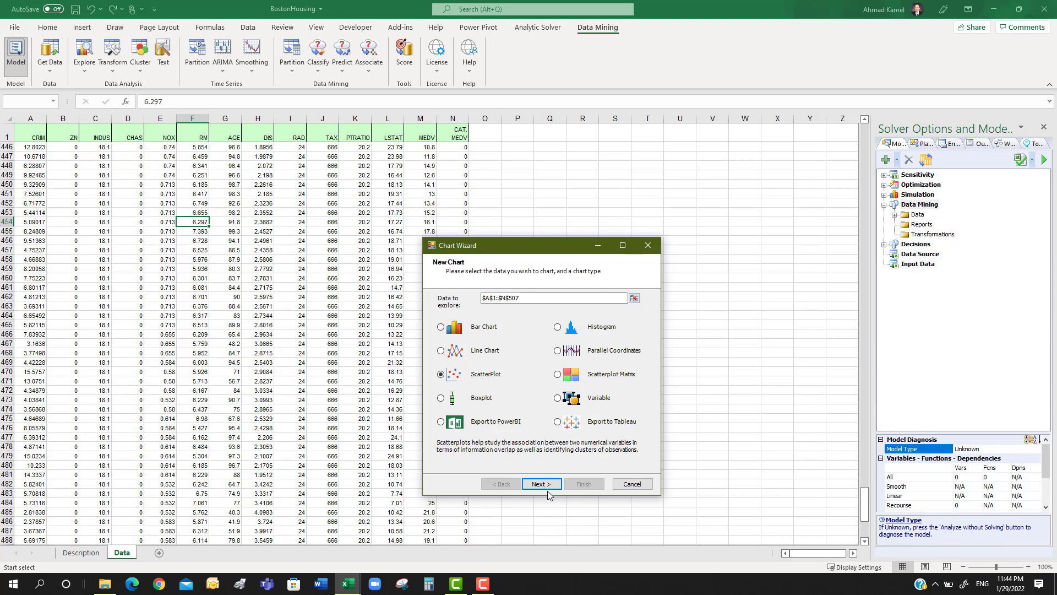
click(544, 484)
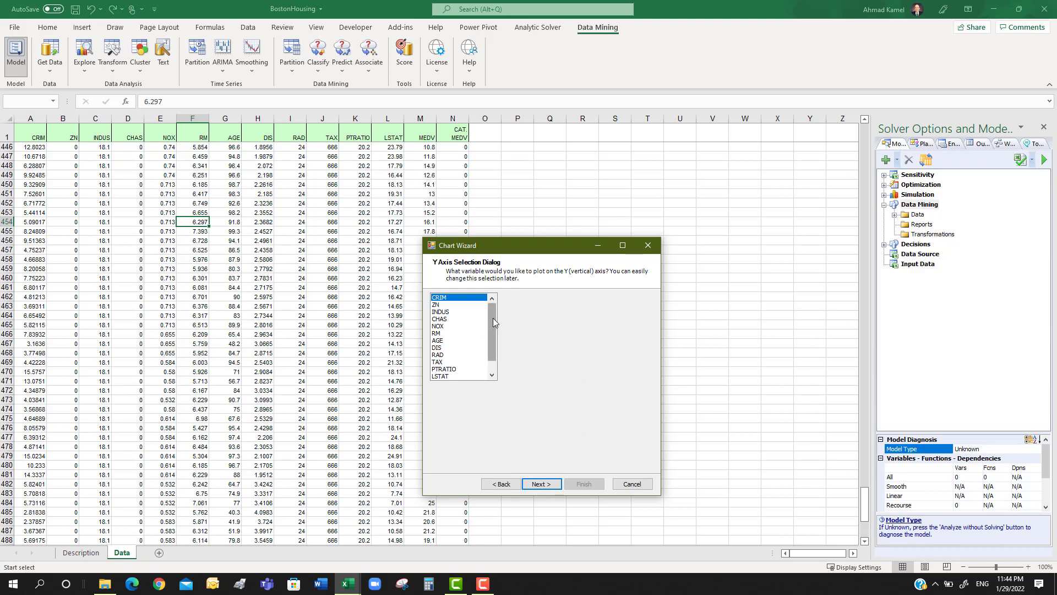
Create the scatterplot with MEDV on the Y axis, LSTAT on the X axis and no color or panel variable
scroll(493, 318, down, 1)
click(440, 369)
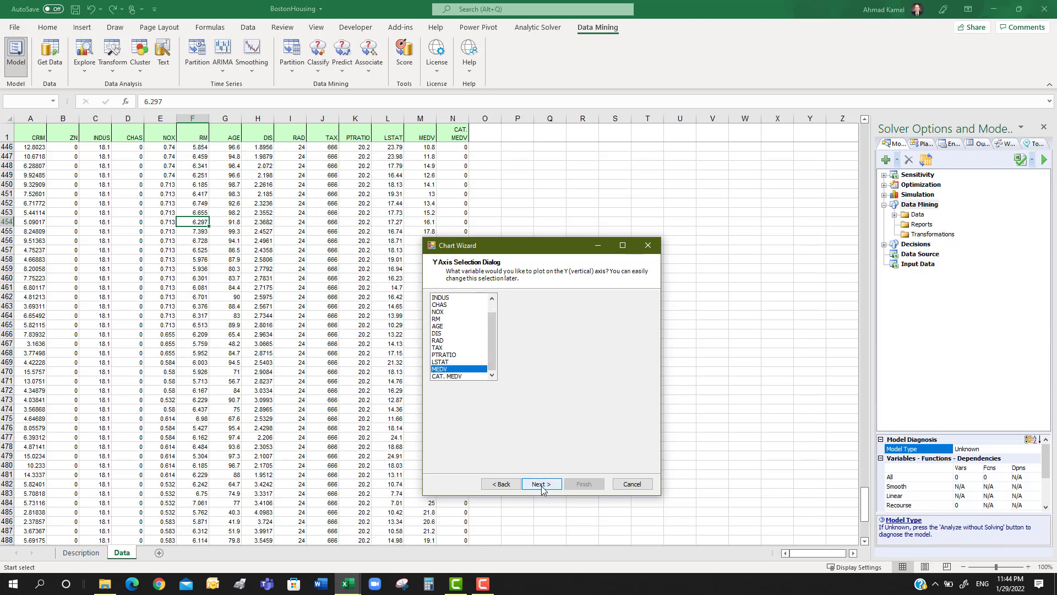
click(540, 485)
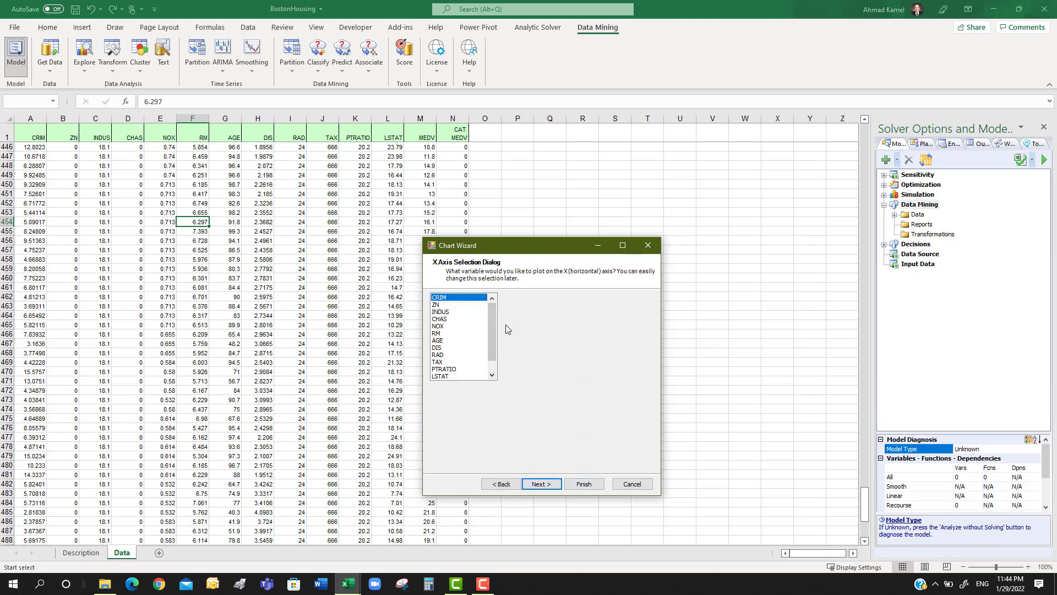
drag(494, 325, 494, 344)
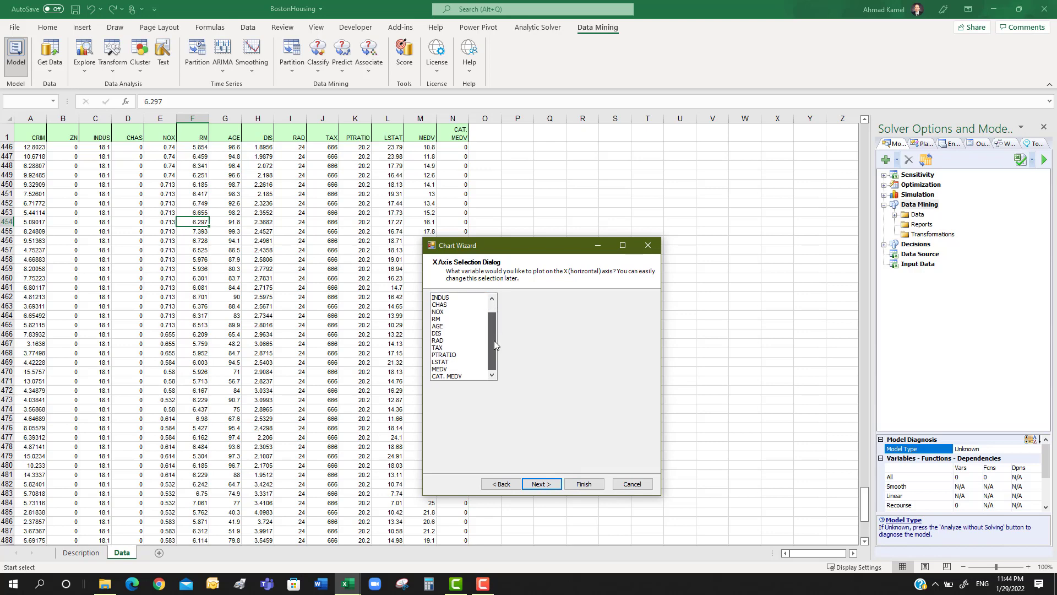
click(436, 319)
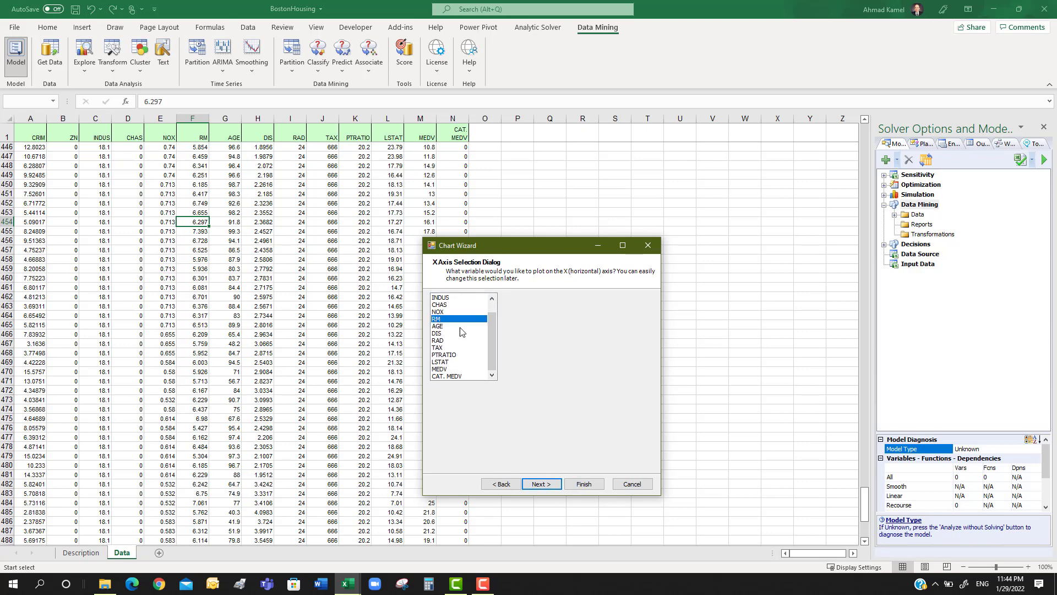
click(440, 363)
click(556, 485)
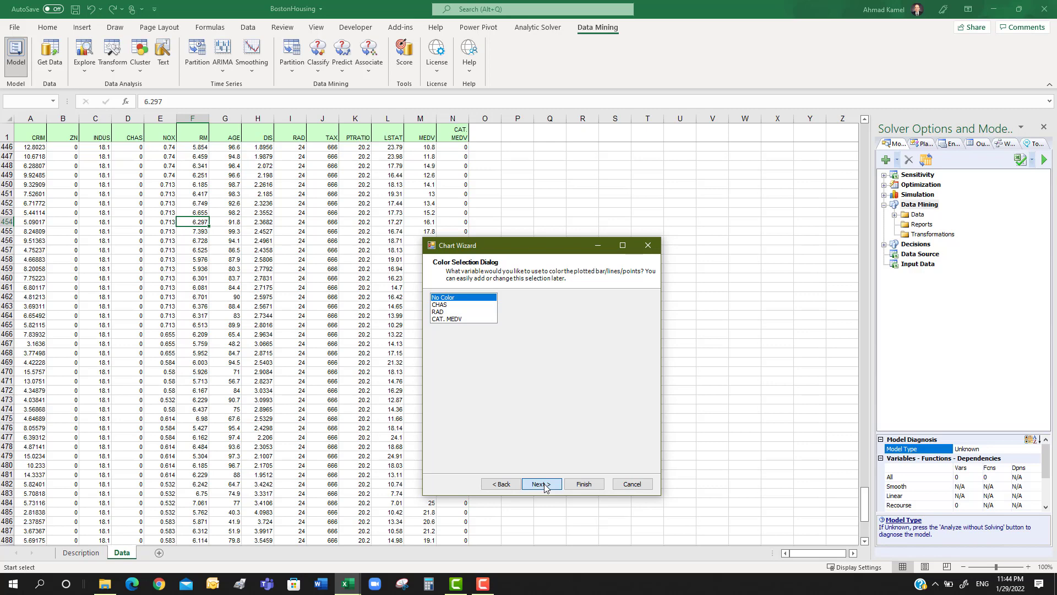
click(543, 485)
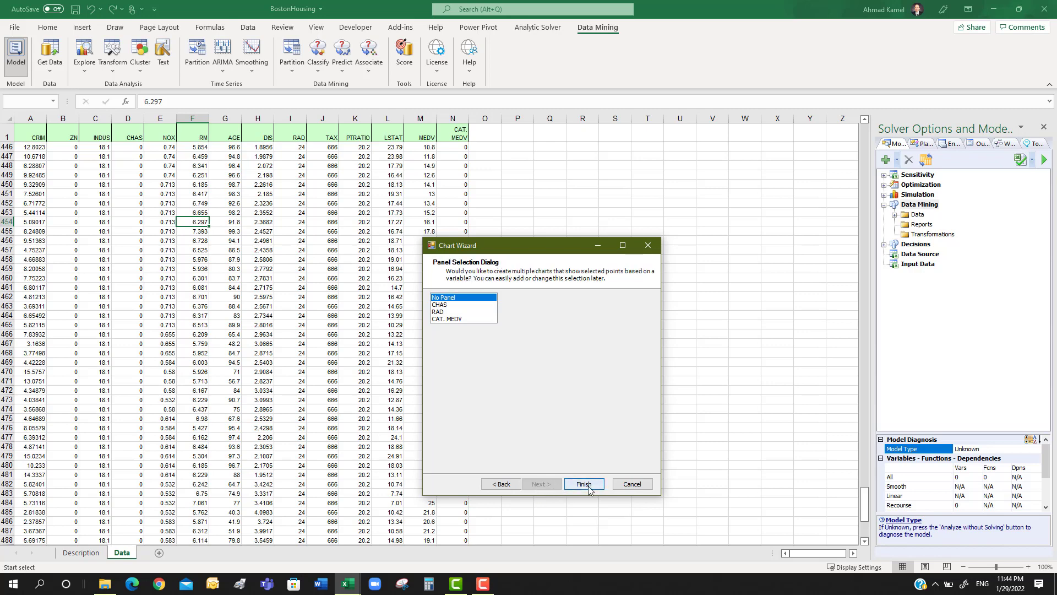
click(587, 487)
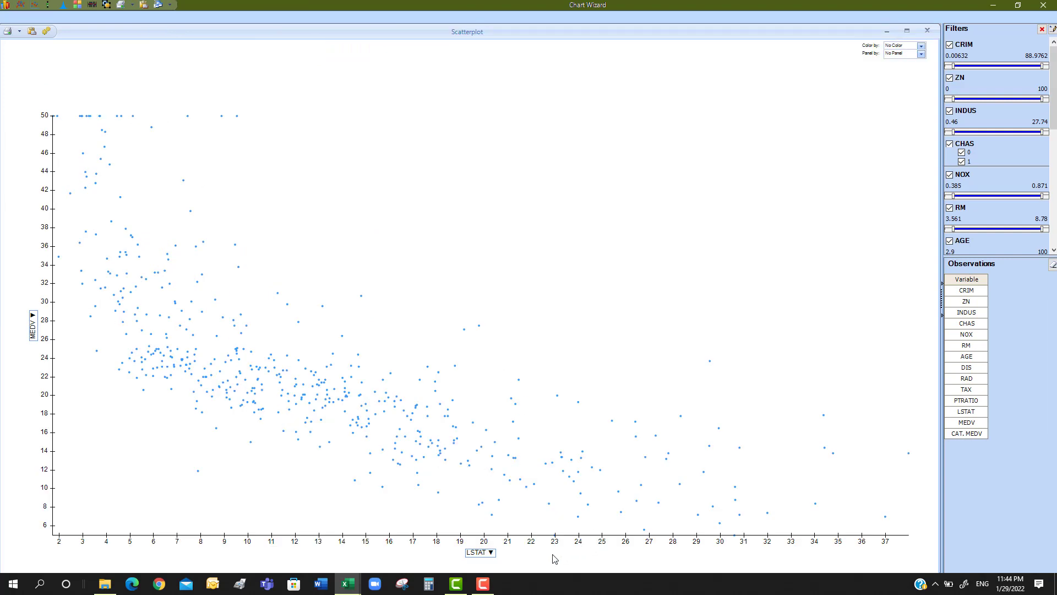
Switch the scatterplot's X-axis variable to CHAS, RAD and back to LSTAT to compare how each relates to MEDV
click(488, 554)
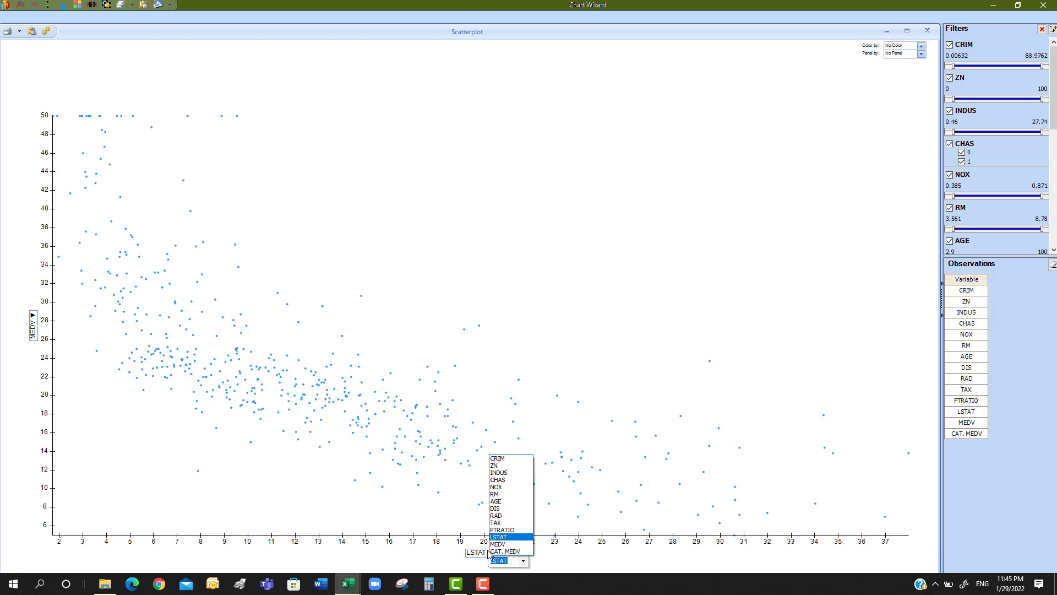
click(501, 479)
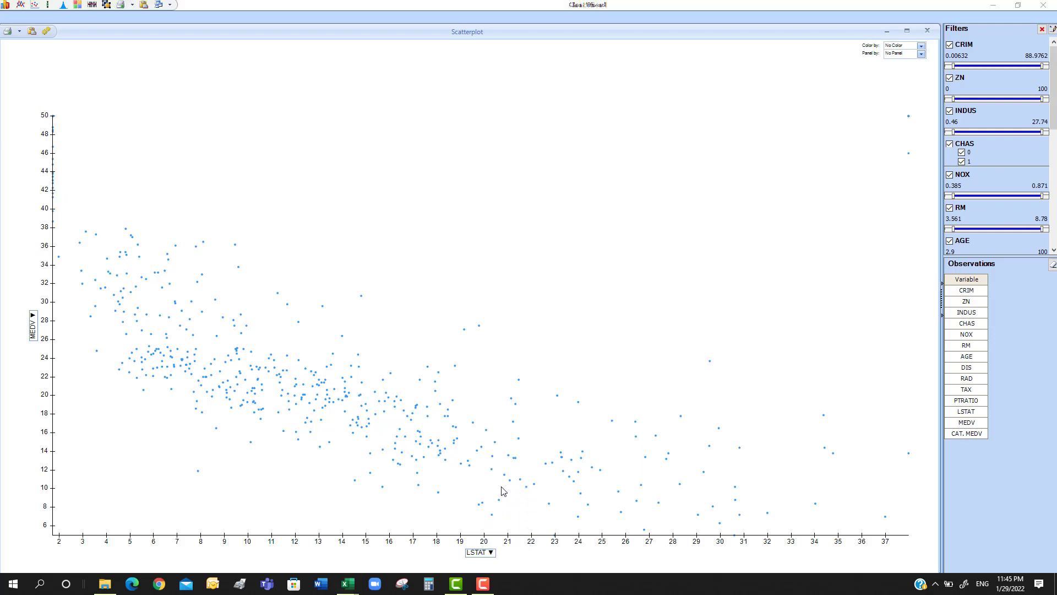
click(492, 554)
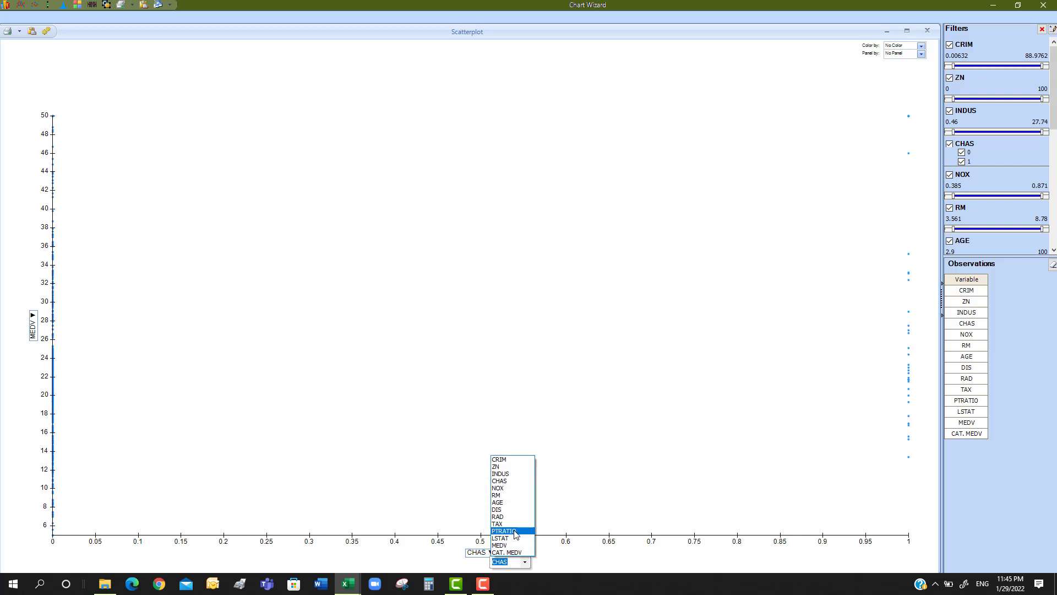
click(497, 516)
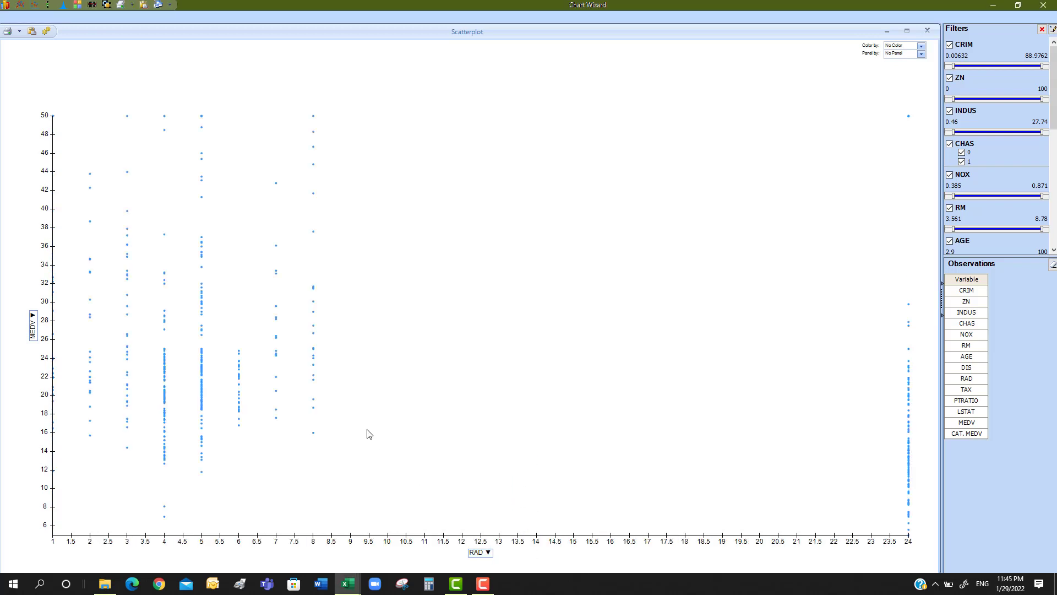
click(490, 553)
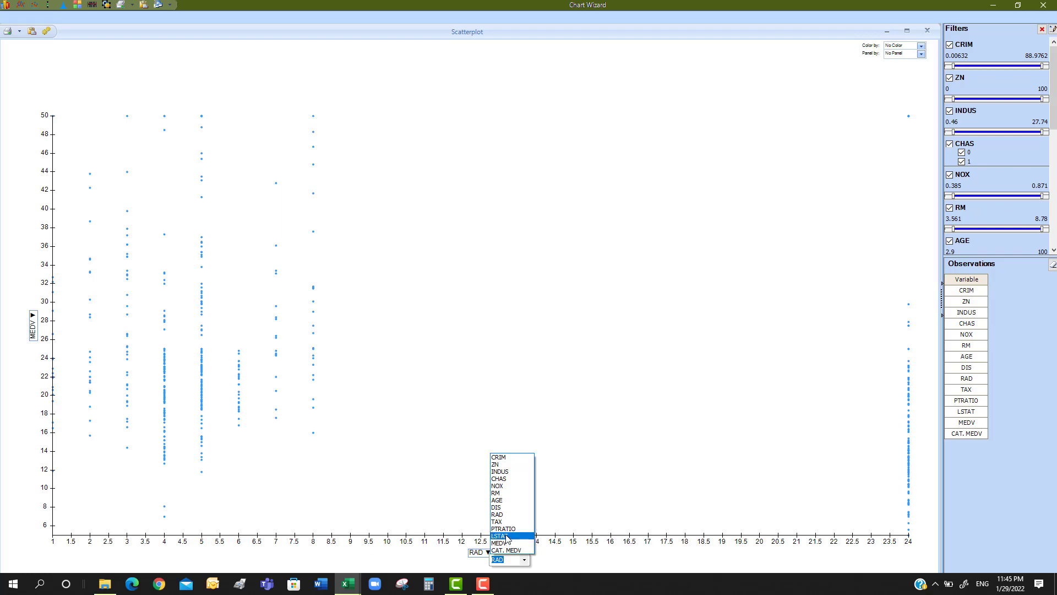
click(506, 537)
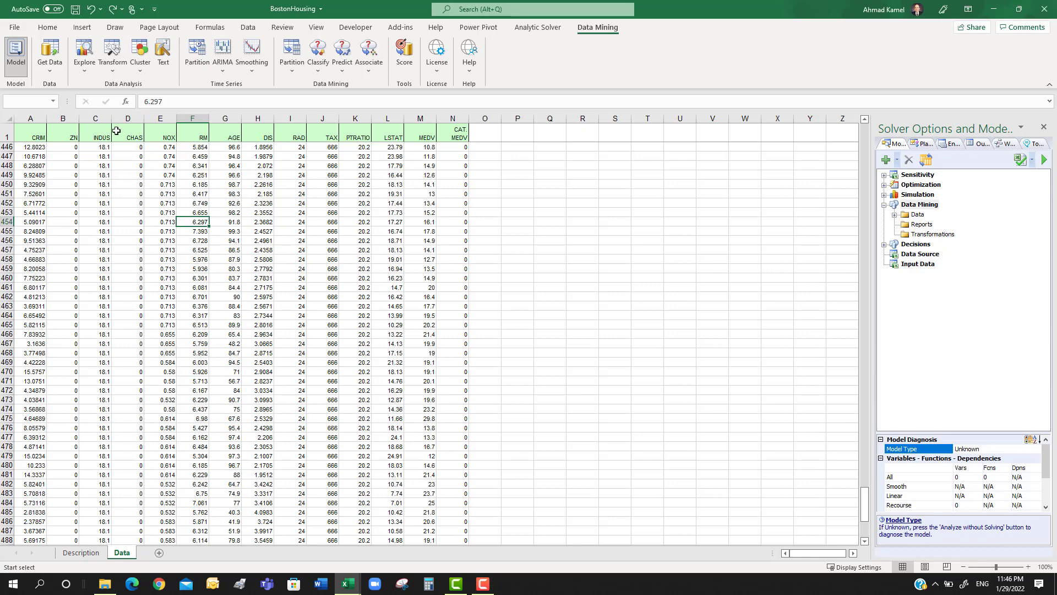
Start a histogram of the BostonHousing data range A1:N507 in the Chart Wizard
click(138, 185)
click(85, 71)
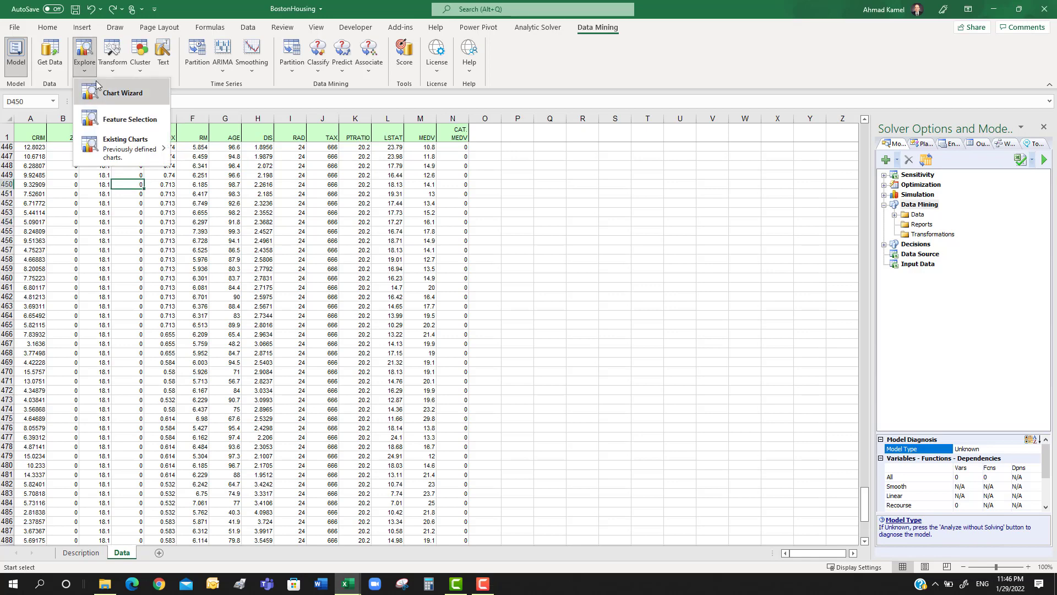
click(120, 99)
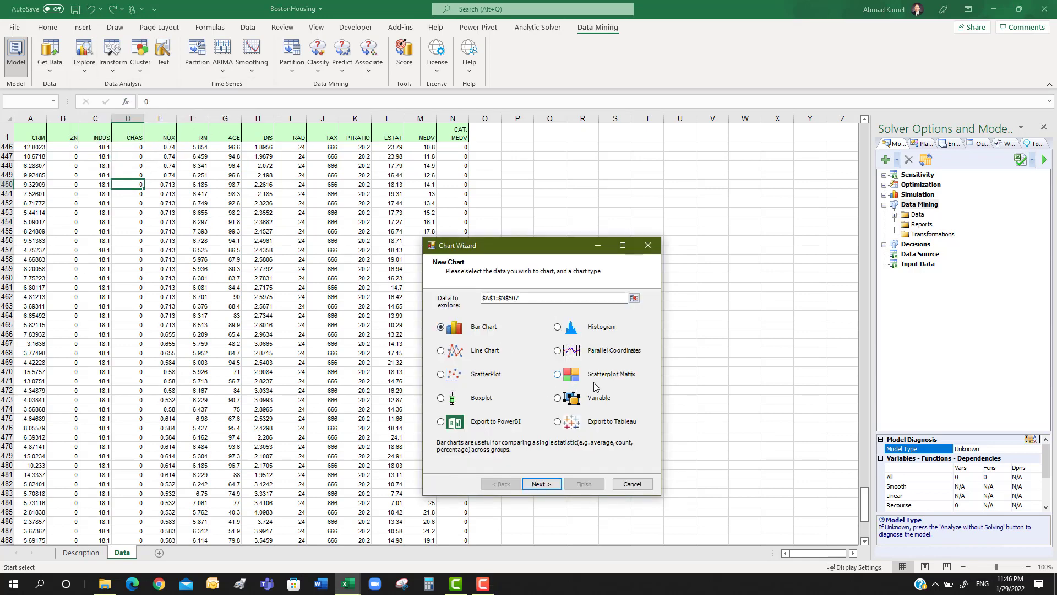
click(557, 328)
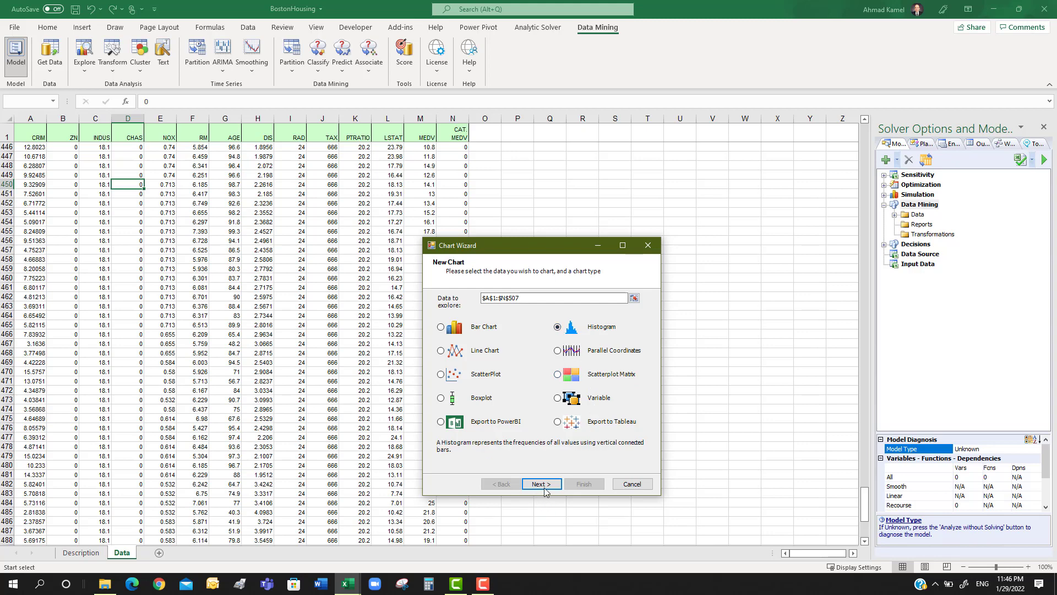
click(558, 489)
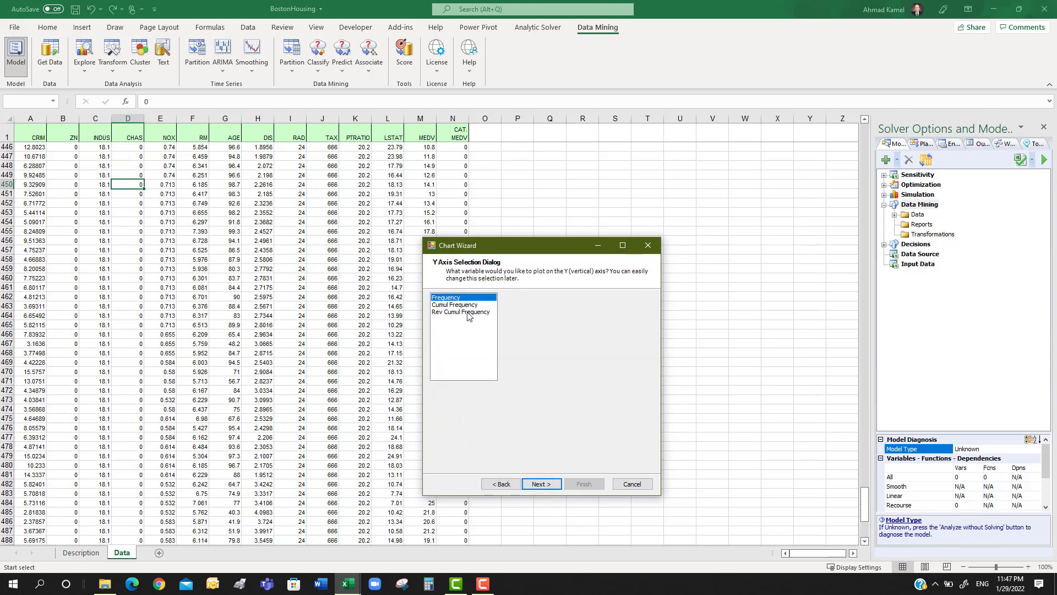
Create the histogram with Frequency on the Y axis, MEDV on the X axis, no color or panel variable, and enlarge it
click(539, 482)
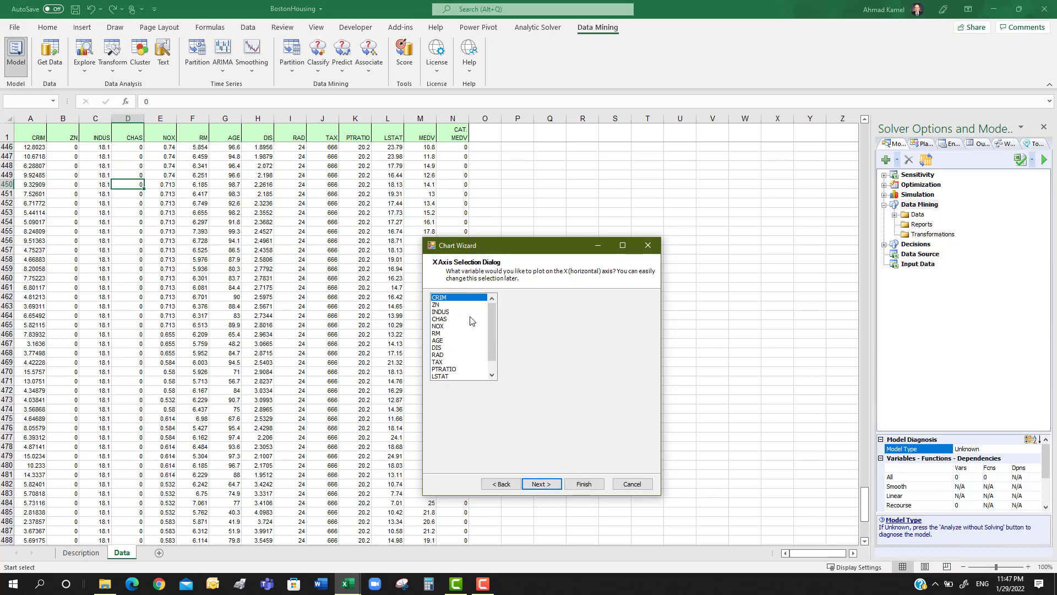
drag(491, 309, 486, 349)
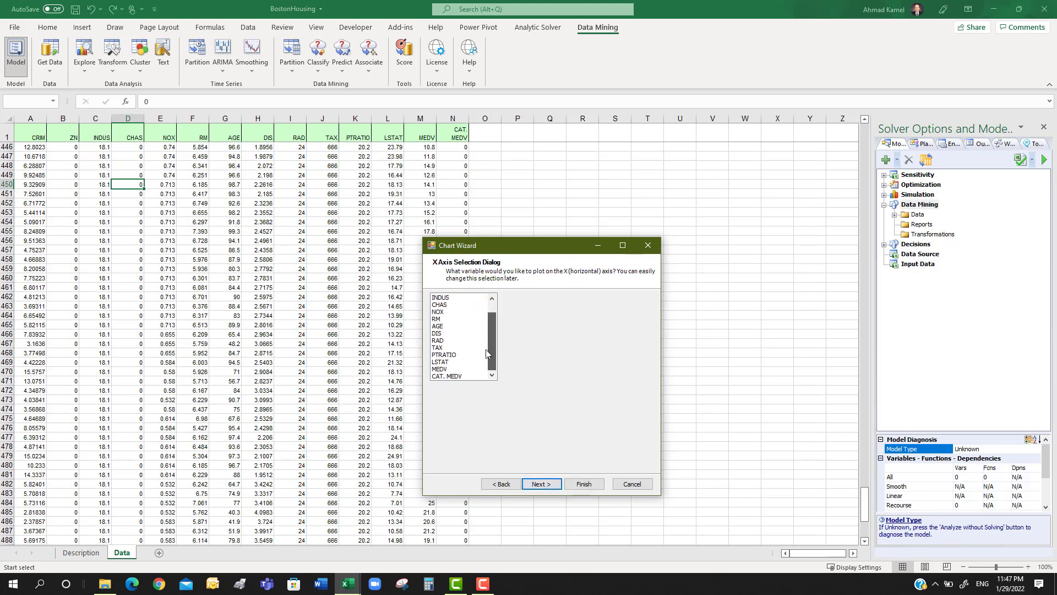
click(443, 369)
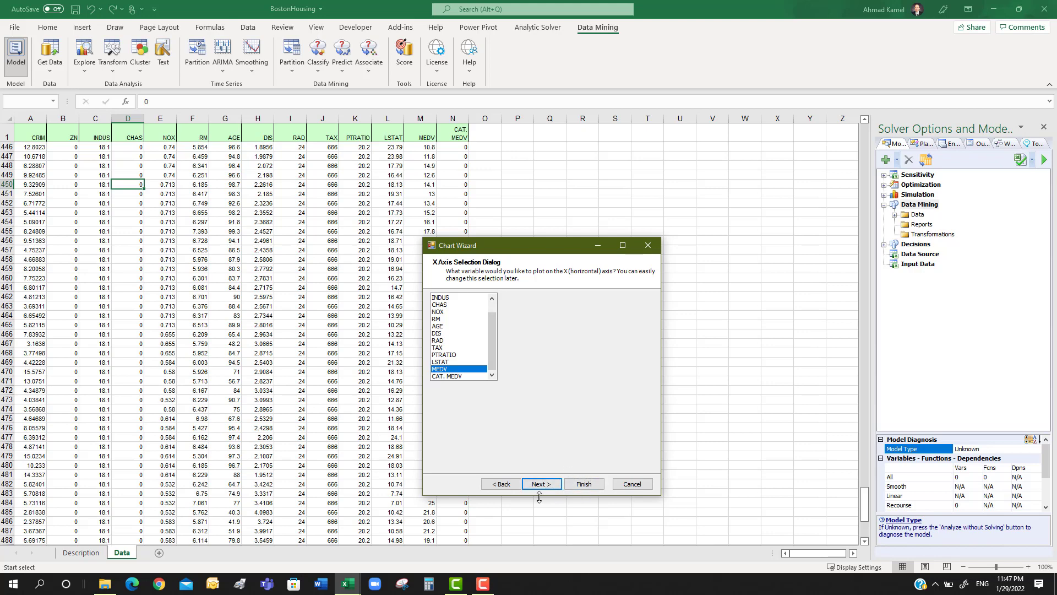
click(542, 484)
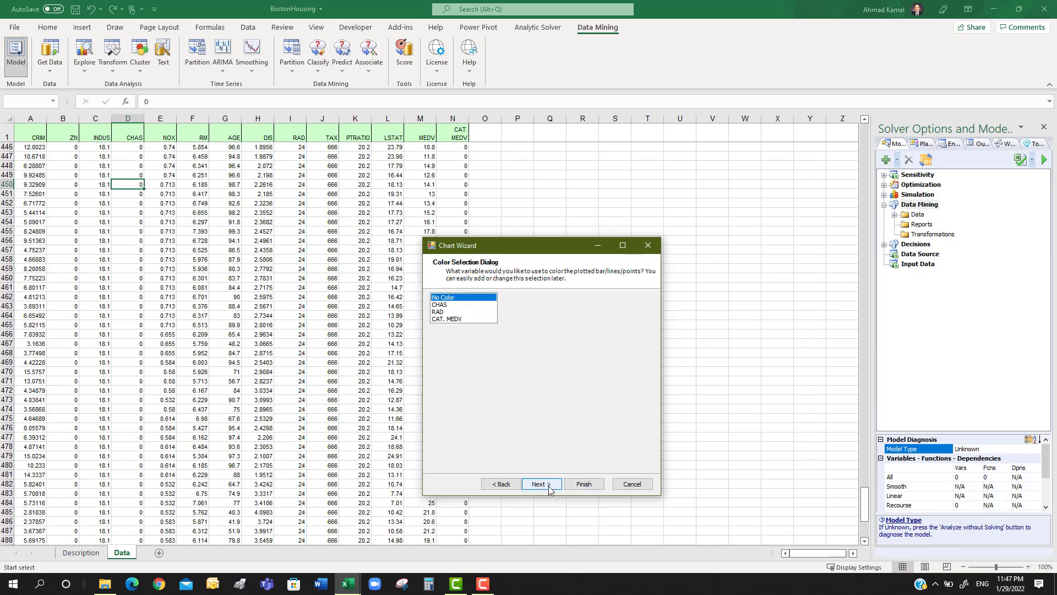
click(537, 485)
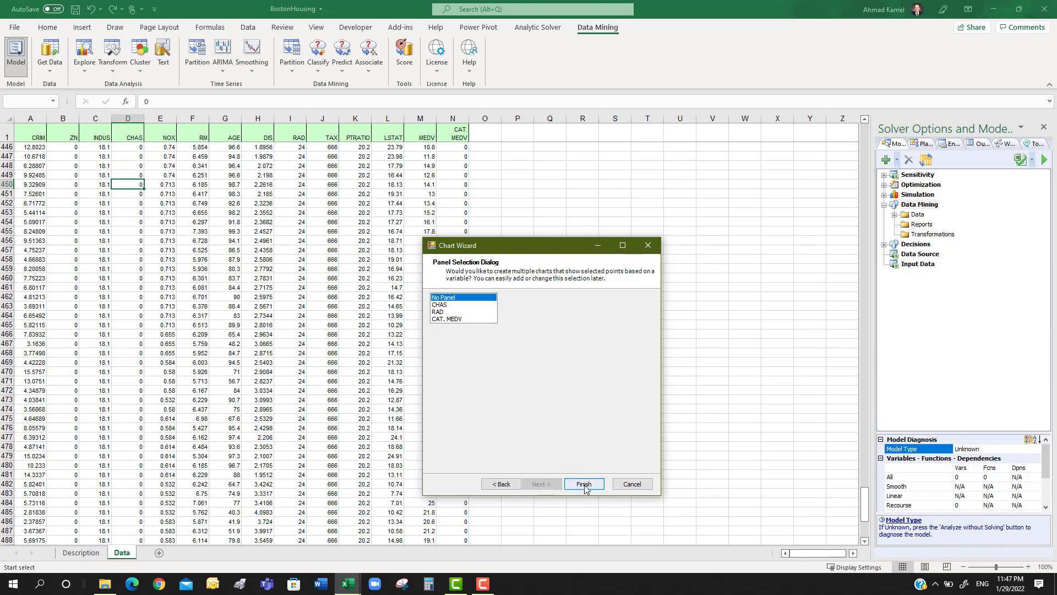
click(584, 487)
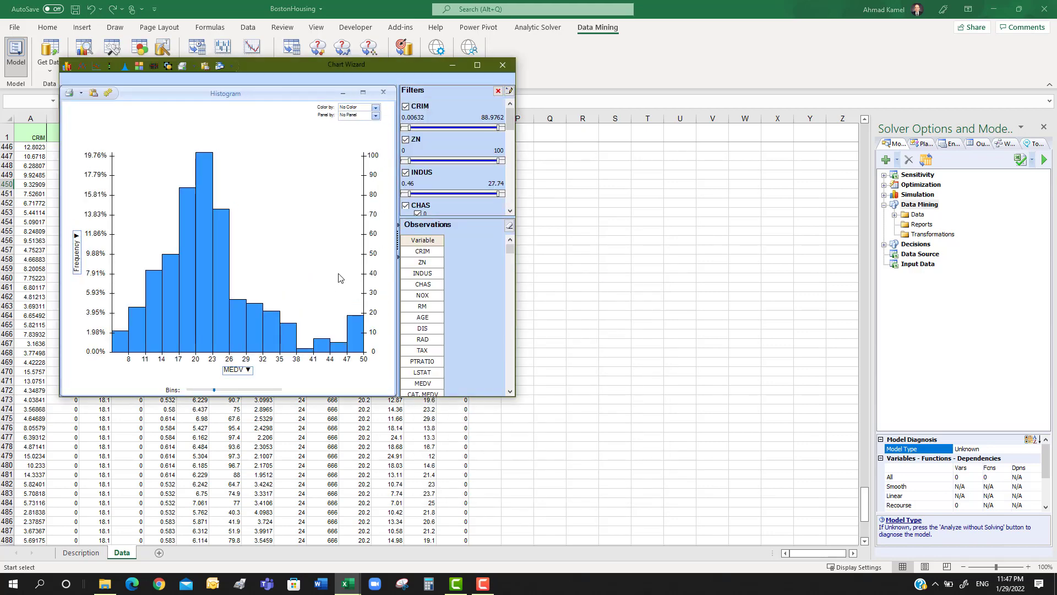
click(477, 65)
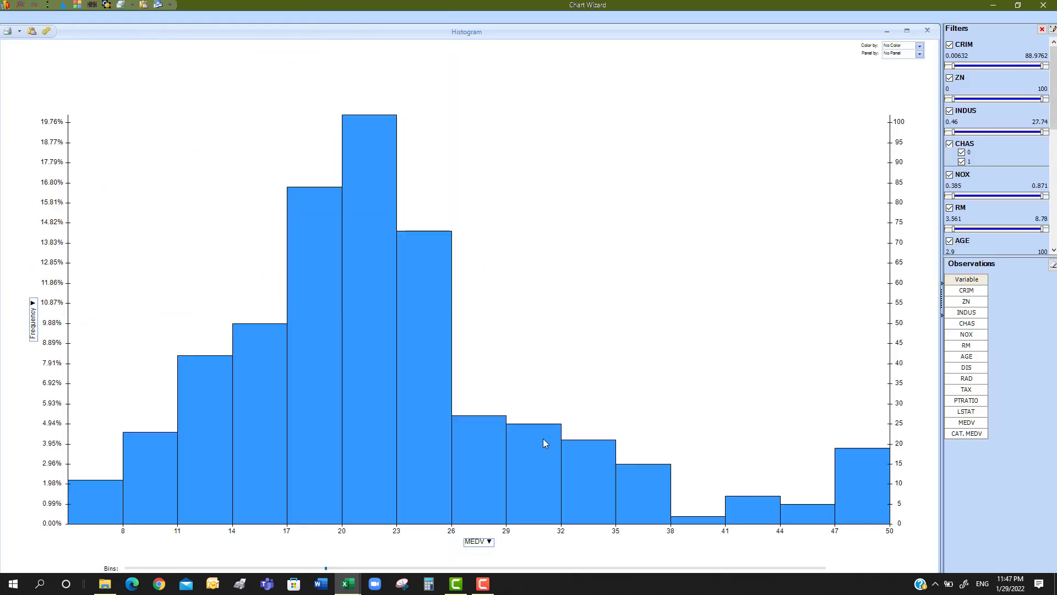